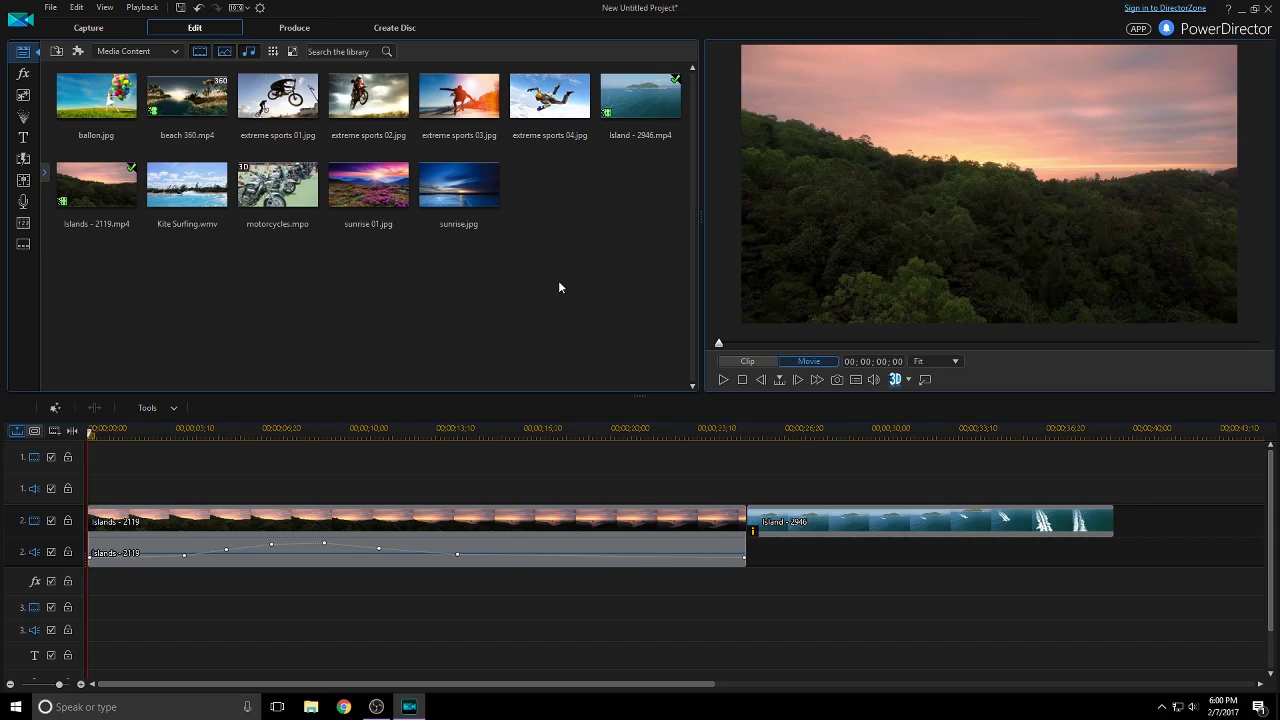
# - Visit the Capture room, select several library media items, and dismiss the import options unused
pyautogui.click(119, 31)
pyautogui.moveTo(607, 300); pyautogui.dragTo(504, 276)
pyautogui.rightClick(549, 188)
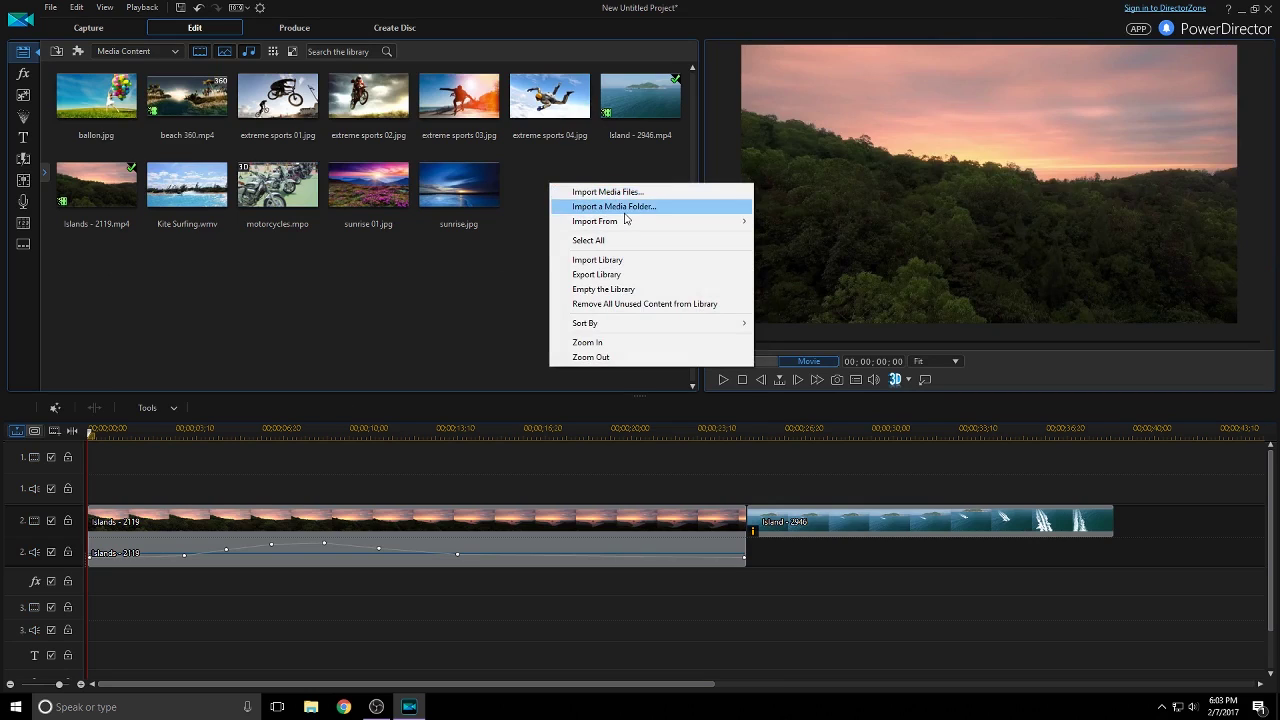
pyautogui.moveTo(623, 224)
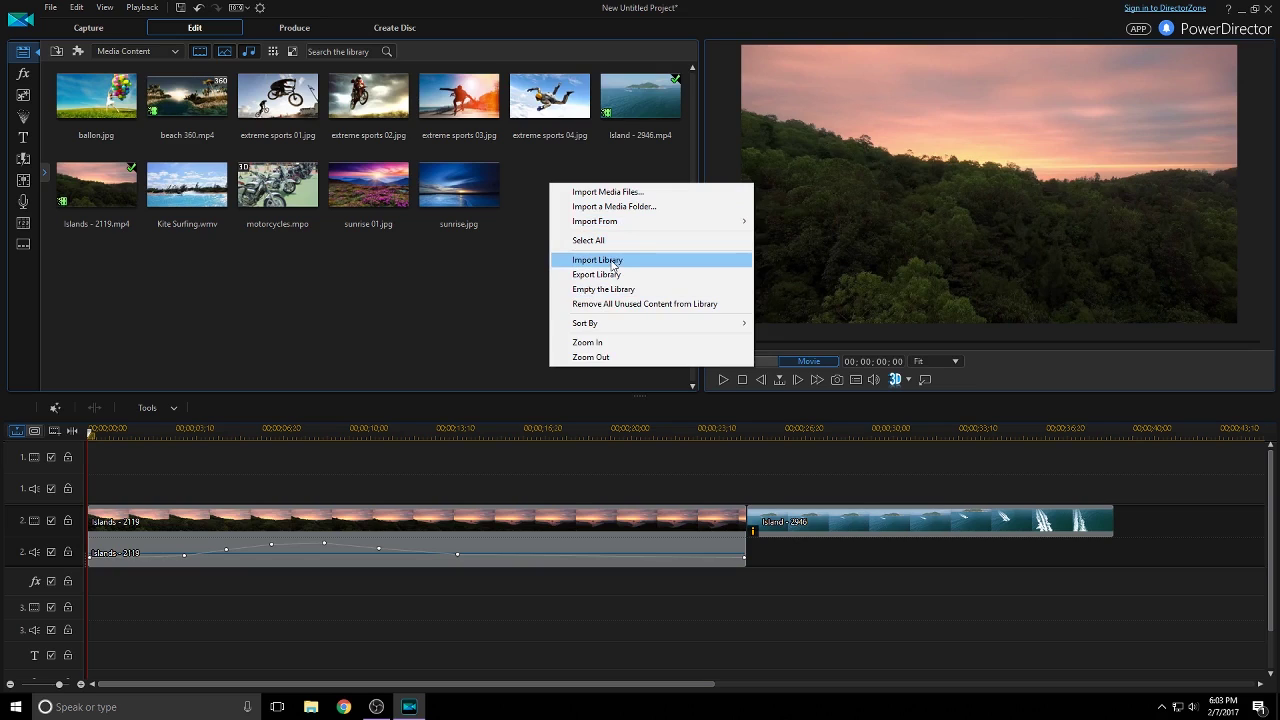
pyautogui.press('Escape')
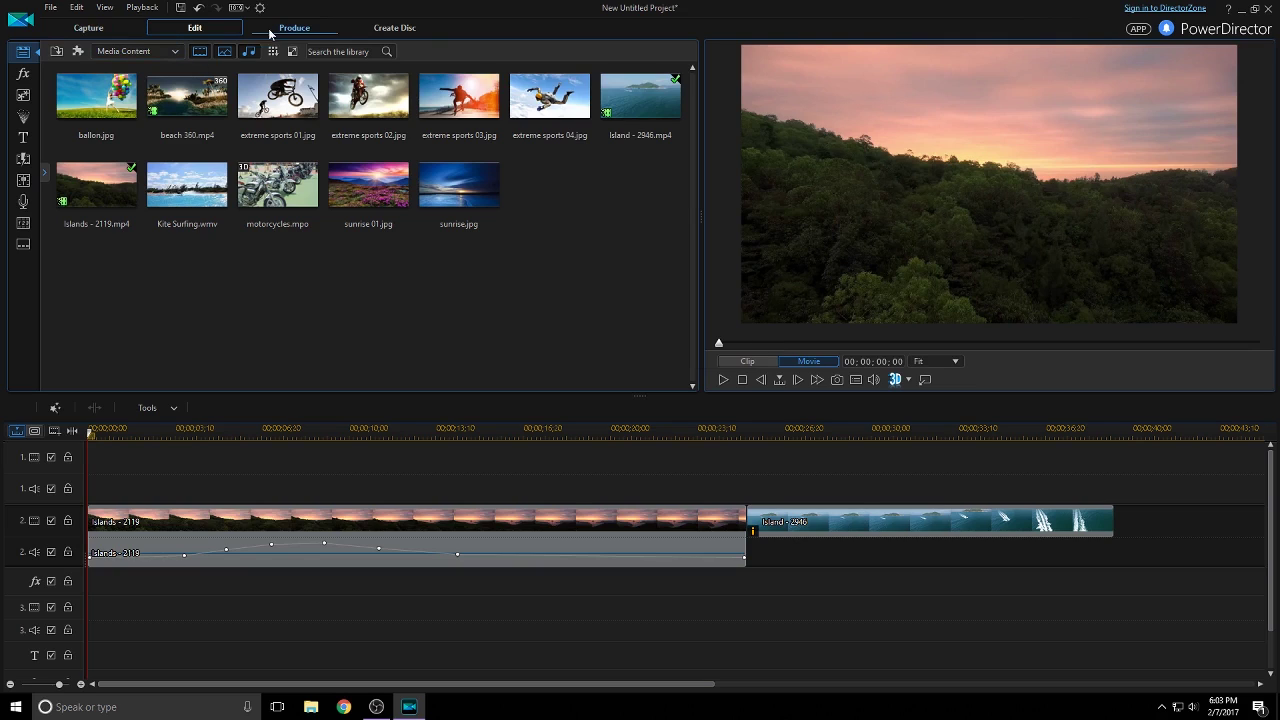
# - Place the Dialog_03 3D object on track 1 at about 00;00;03
pyautogui.click(92, 33)
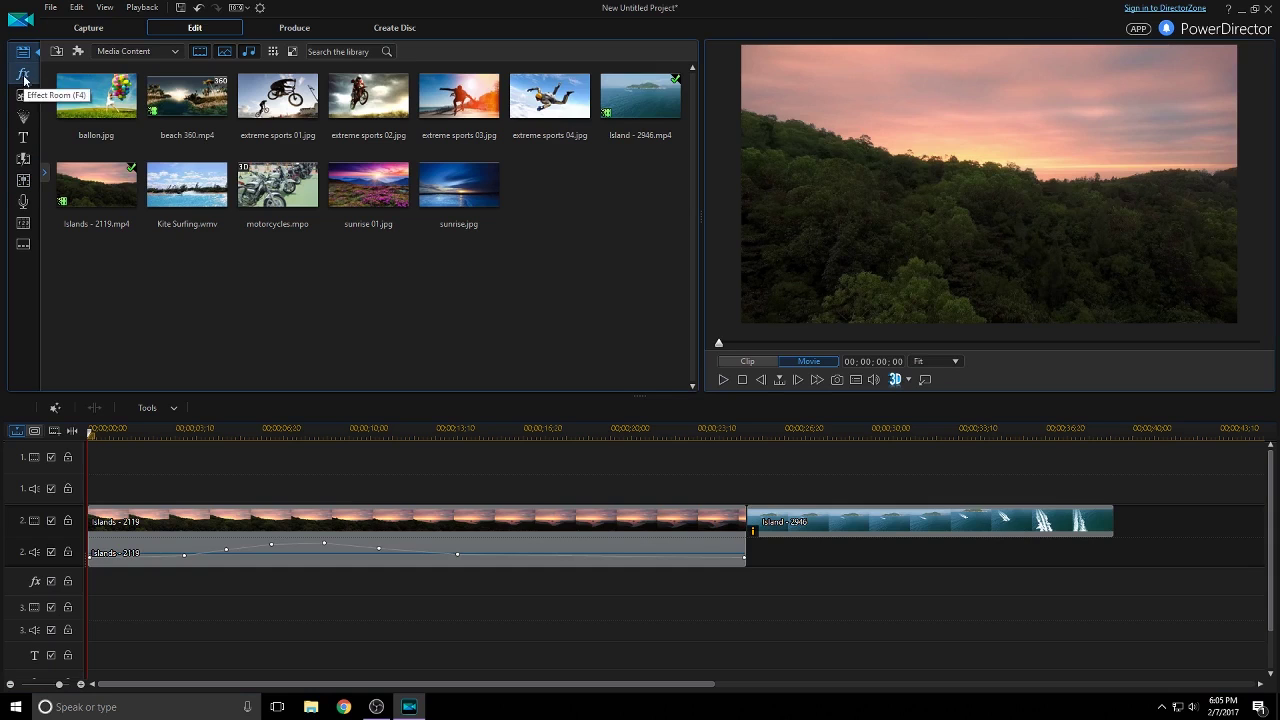
pyautogui.click(24, 79)
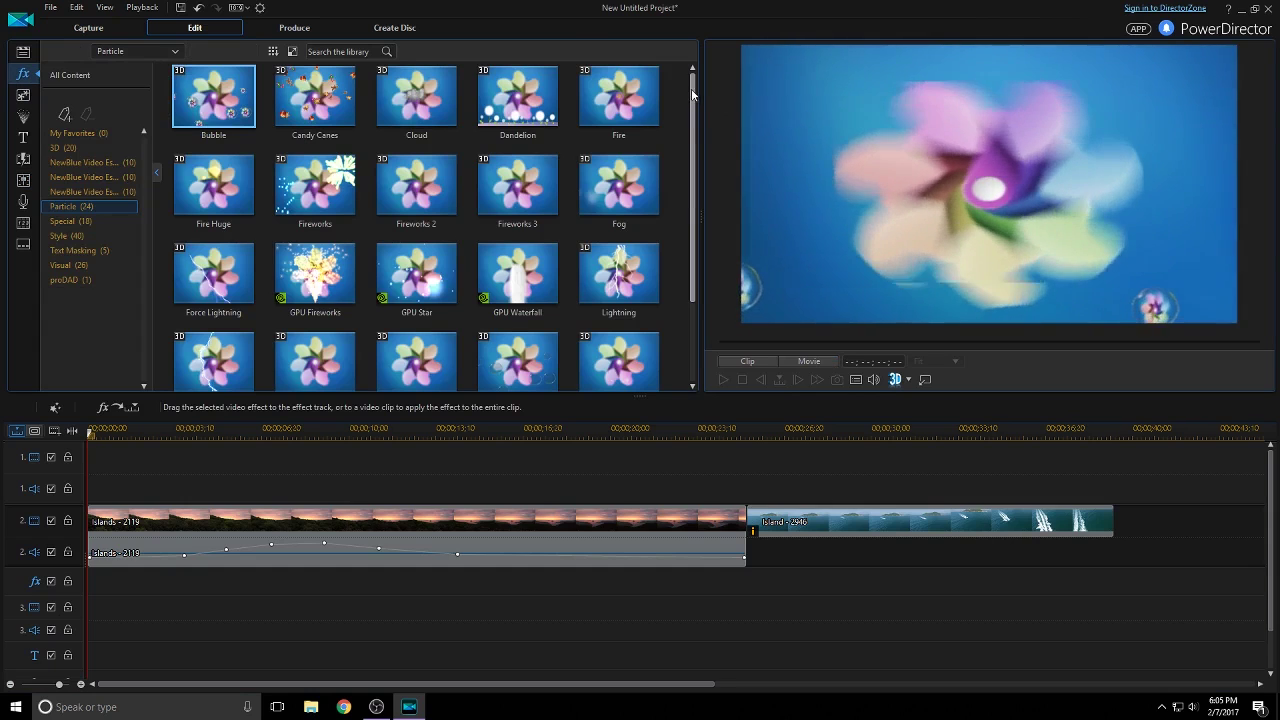
pyautogui.moveTo(692, 94)
pyautogui.mouseDown()
pyautogui.moveTo(679, 187)
pyautogui.moveTo(690, 75)
pyautogui.mouseUp()
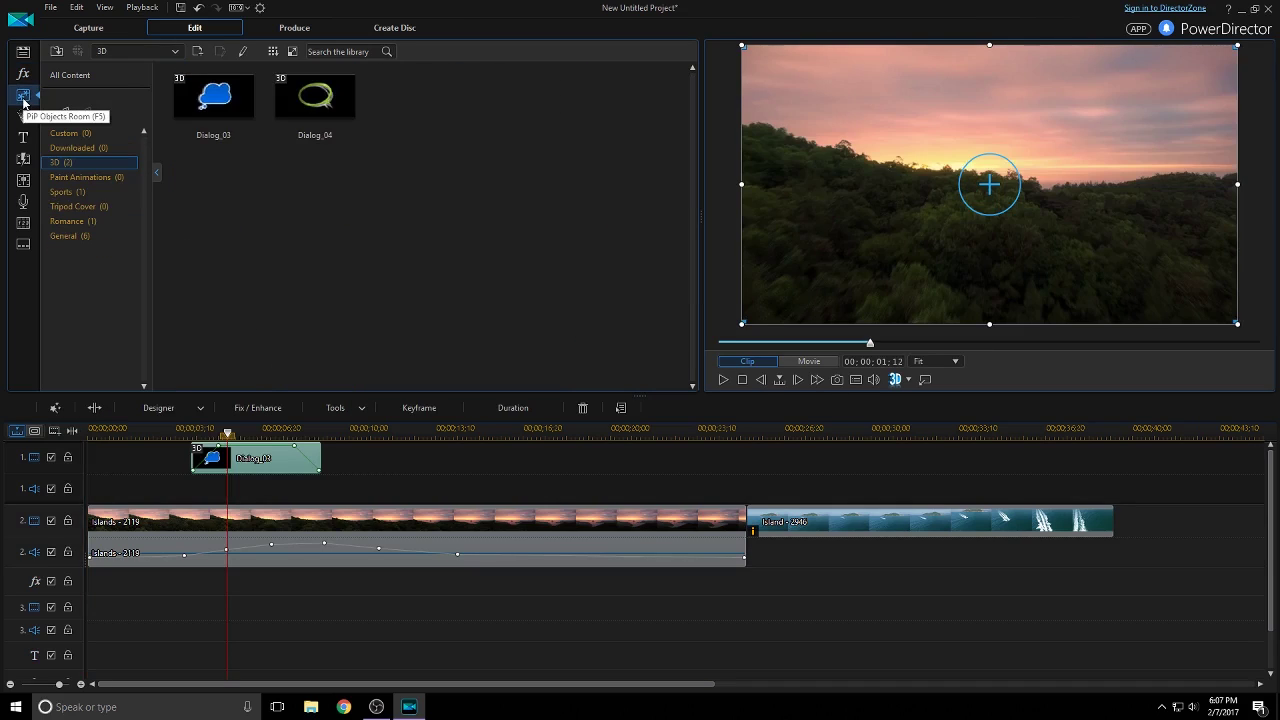
# - Browse the Paint Animations and Sports objects, then show the Particle Room's Free and New Year templates
pyautogui.click(85, 177)
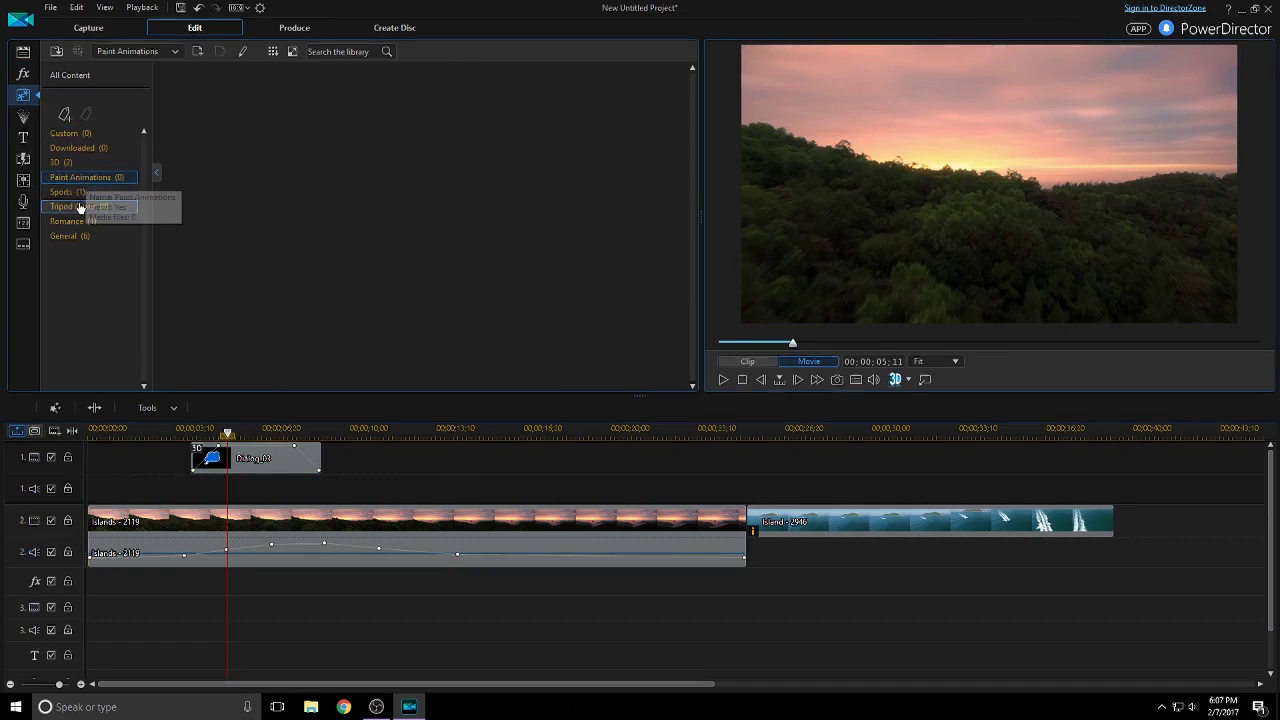
pyautogui.click(70, 192)
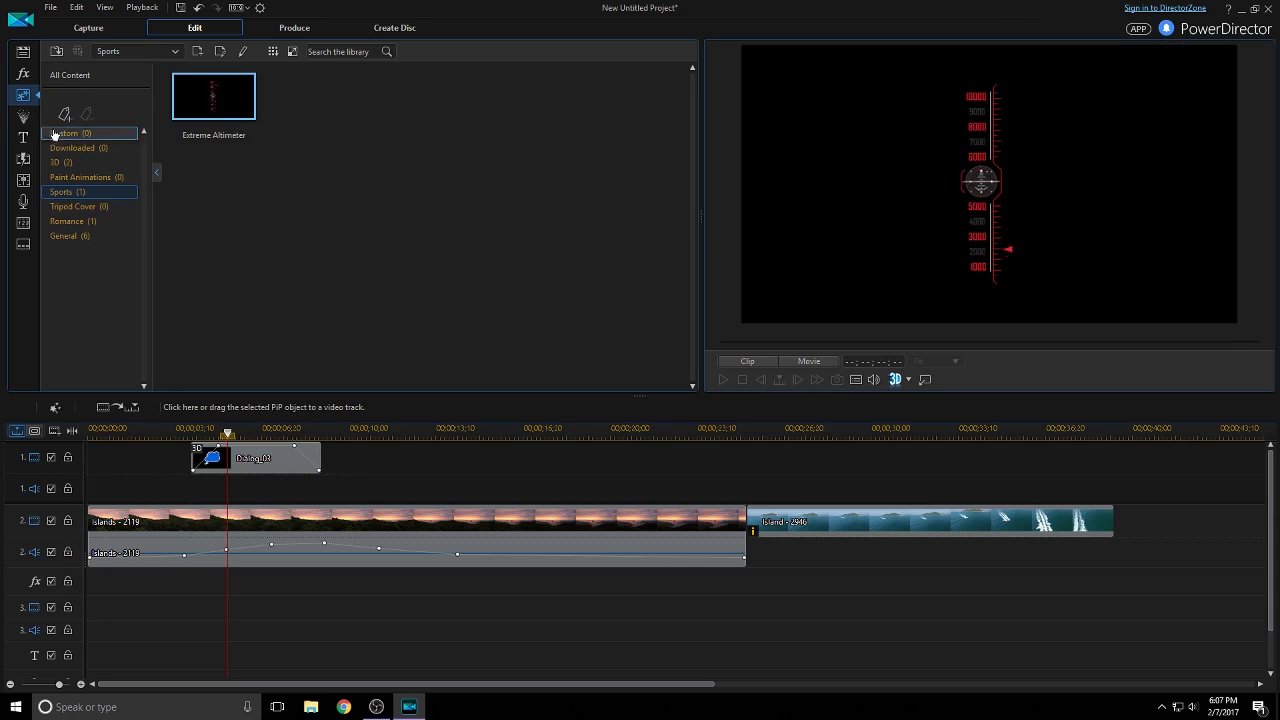
pyautogui.click(22, 117)
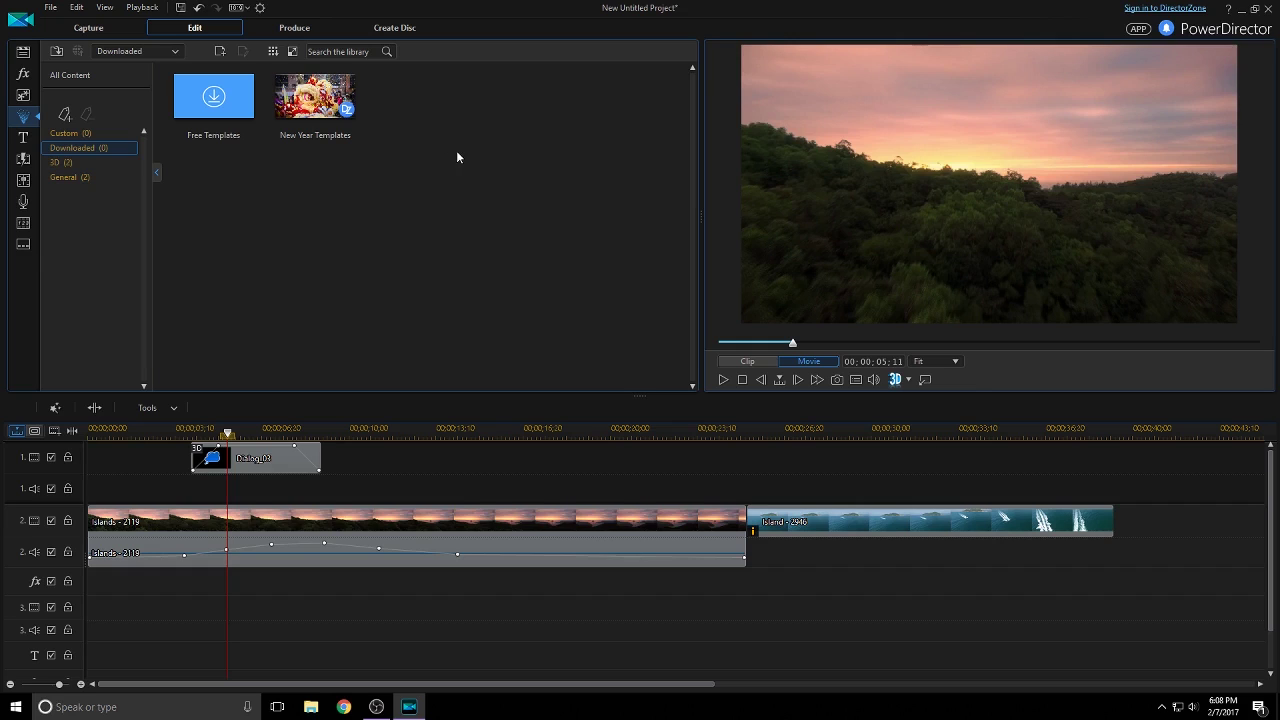
# - Preview the Default 3D title, then show transitions such as Adorage Transition, Airplane and Blur
pyautogui.click(24, 138)
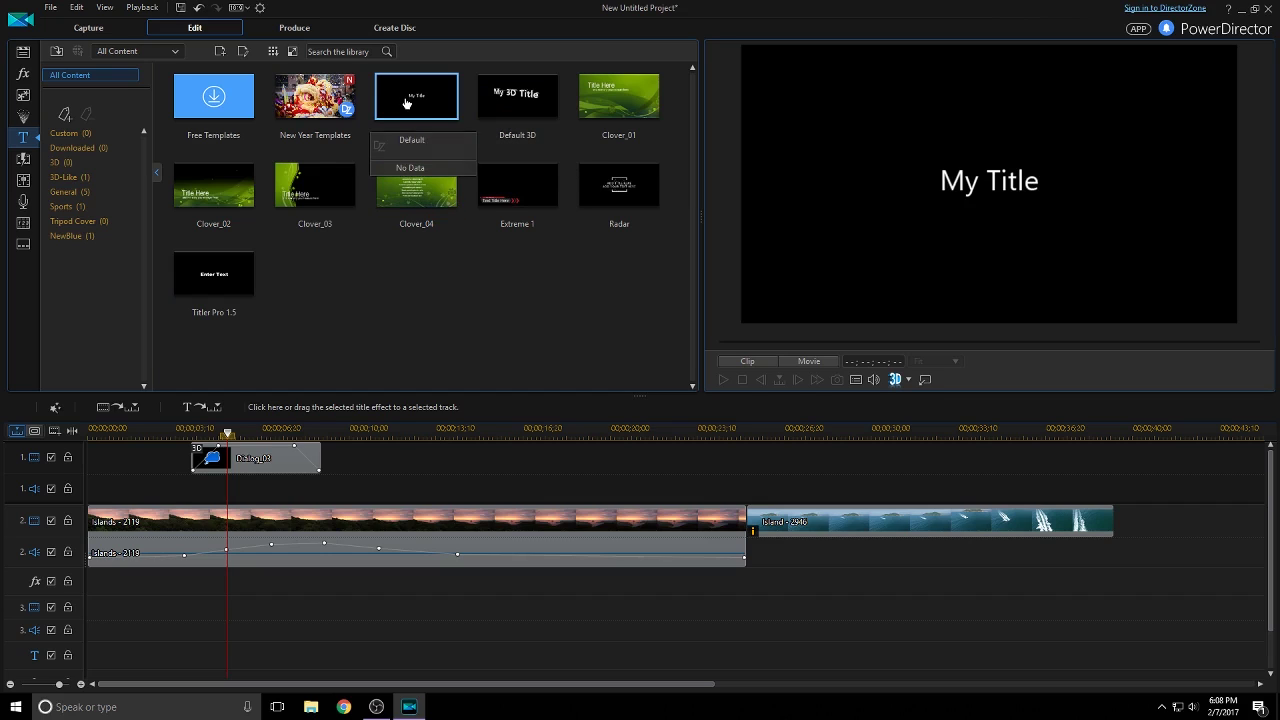
pyautogui.click(524, 98)
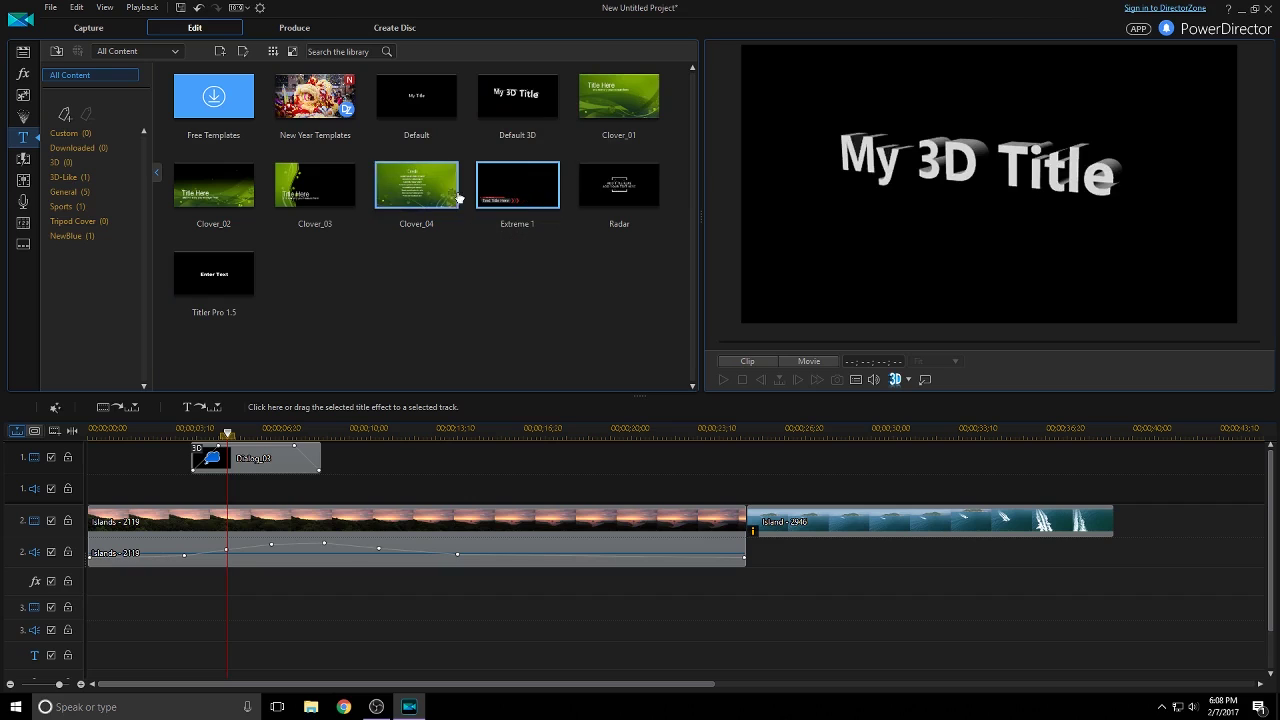
pyautogui.click(22, 161)
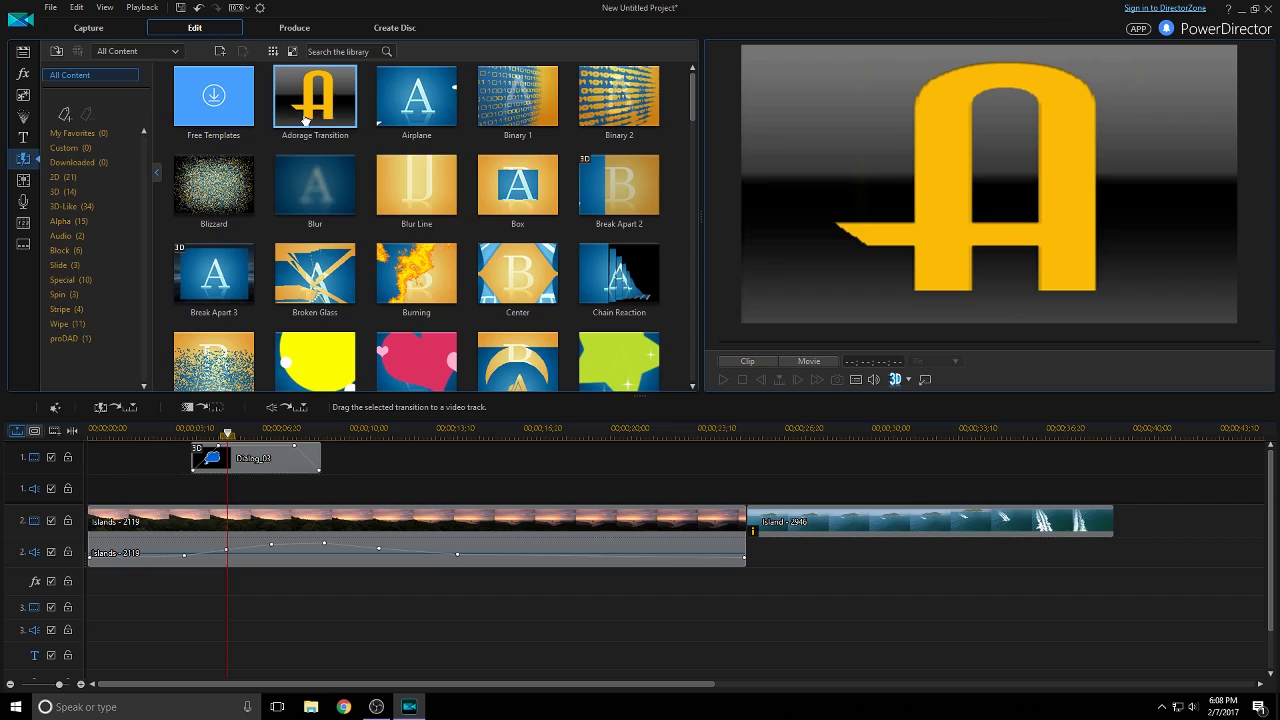
# - Add Evaporate - Painted Lines between the island clips and shorten it from its left end
pyautogui.scroll(-1, 694, 120)
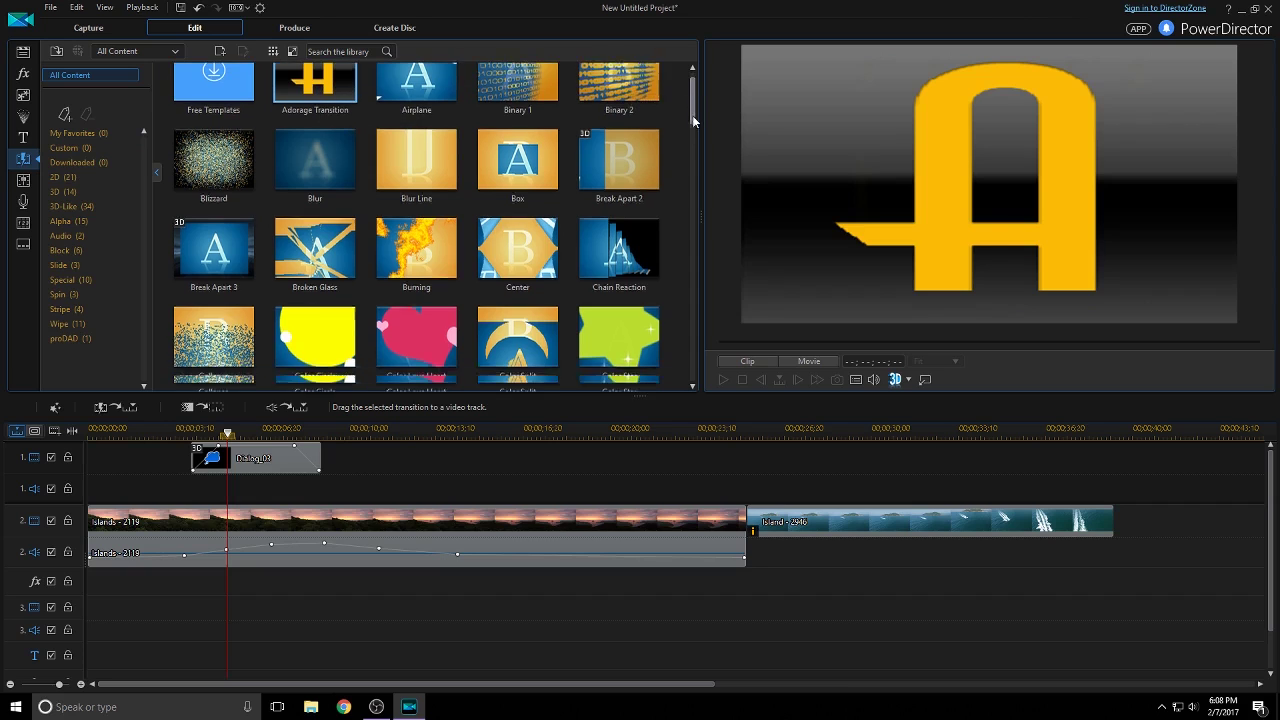
pyautogui.moveTo(694, 120)
pyautogui.mouseDown()
pyautogui.moveTo(690, 183)
pyautogui.moveTo(690, 171)
pyautogui.mouseUp()
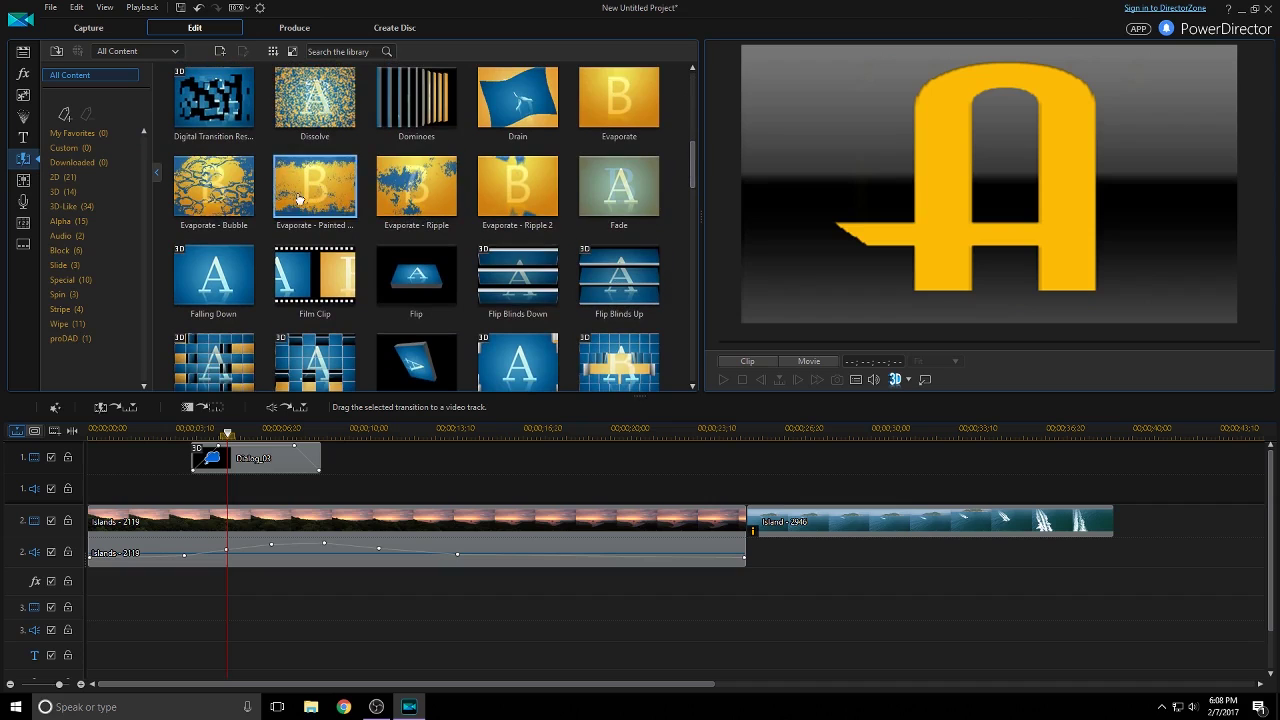
pyautogui.moveTo(298, 199)
pyautogui.mouseDown()
pyautogui.moveTo(420, 215)
pyautogui.moveTo(808, 463)
pyautogui.moveTo(741, 527)
pyautogui.mouseUp()
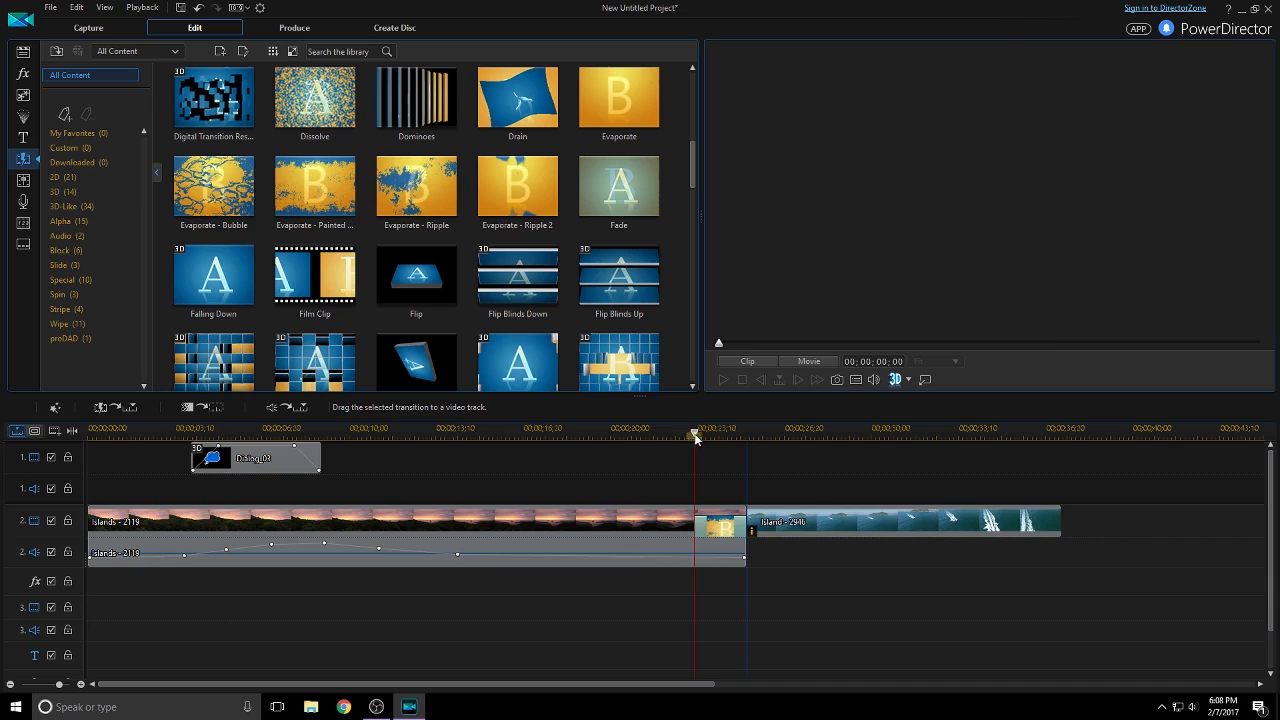
pyautogui.click(697, 526)
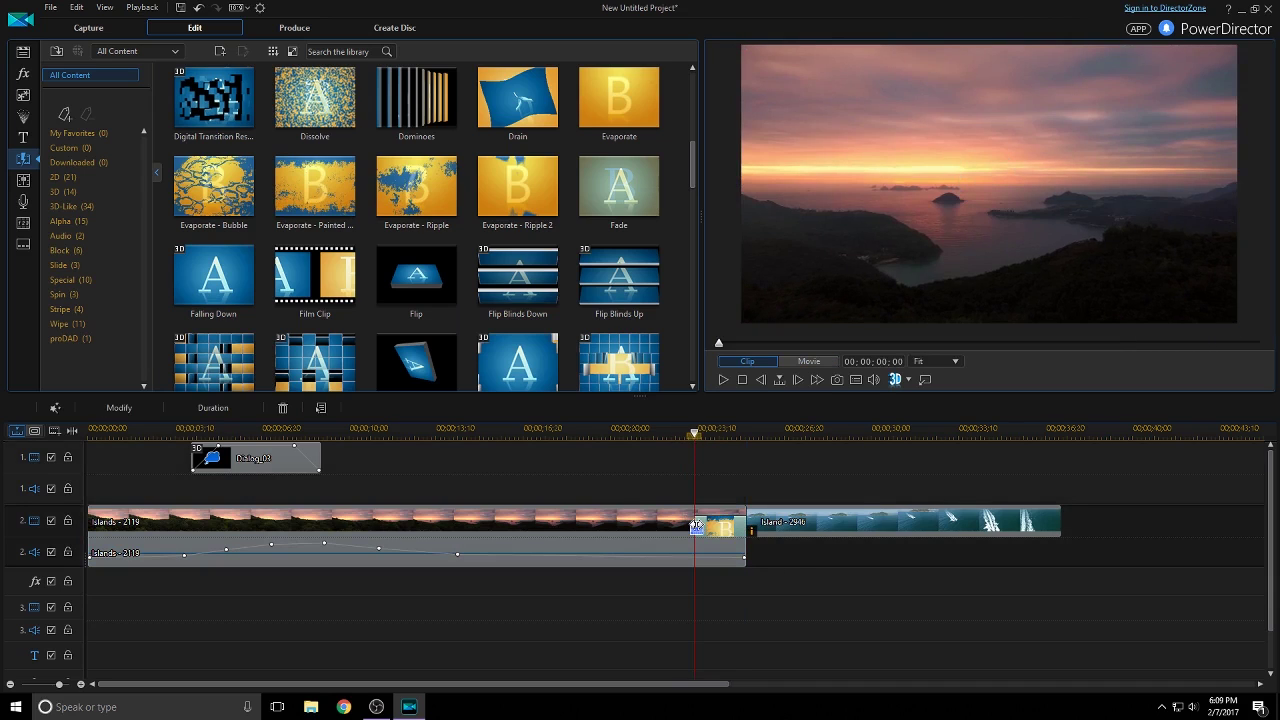
pyautogui.moveTo(697, 526); pyautogui.dragTo(708, 526)
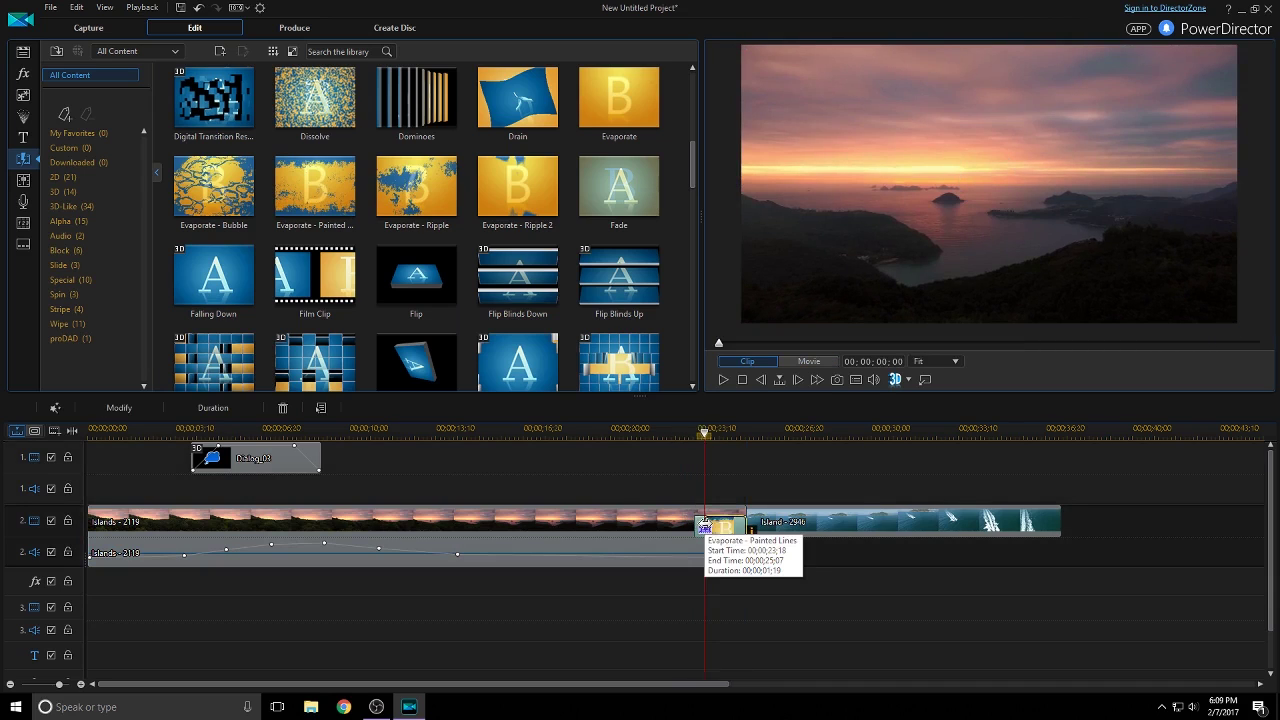
# - Play back the transition from about 00;00;23;07 to review it, then open the Audio Mixing Room
pyautogui.click(700, 435)
pyautogui.press('space')
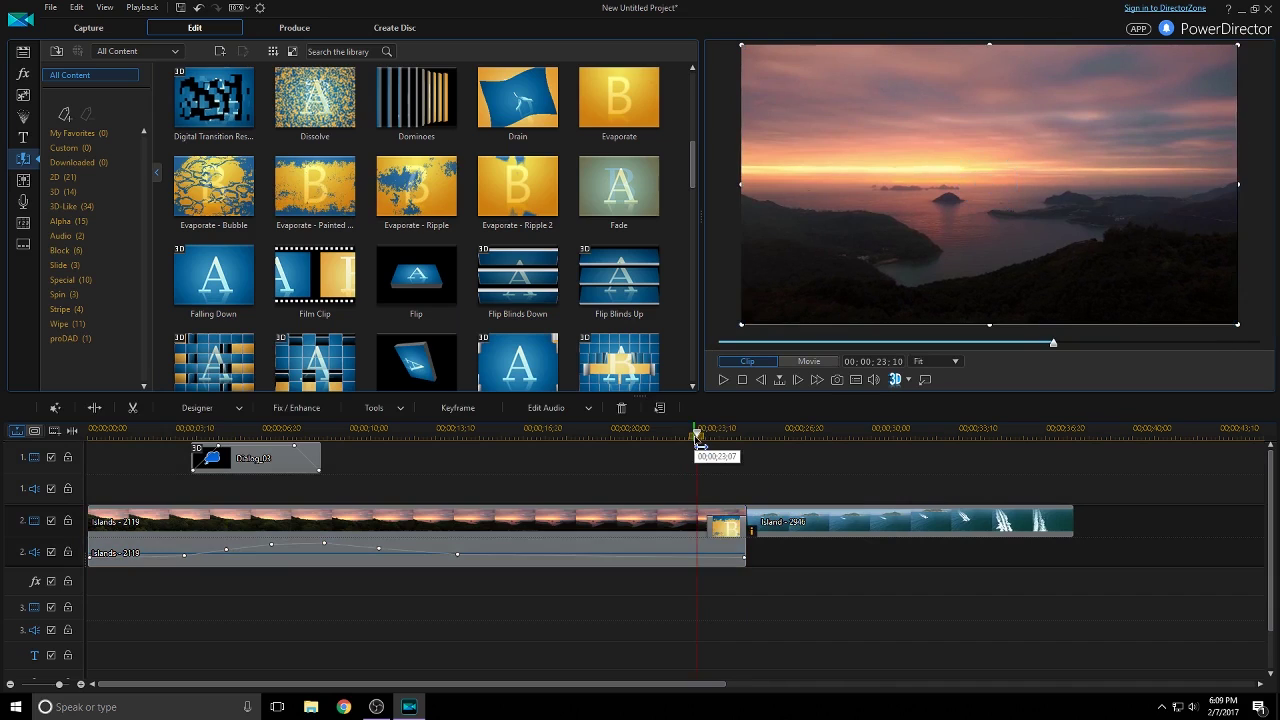
pyautogui.press('space')
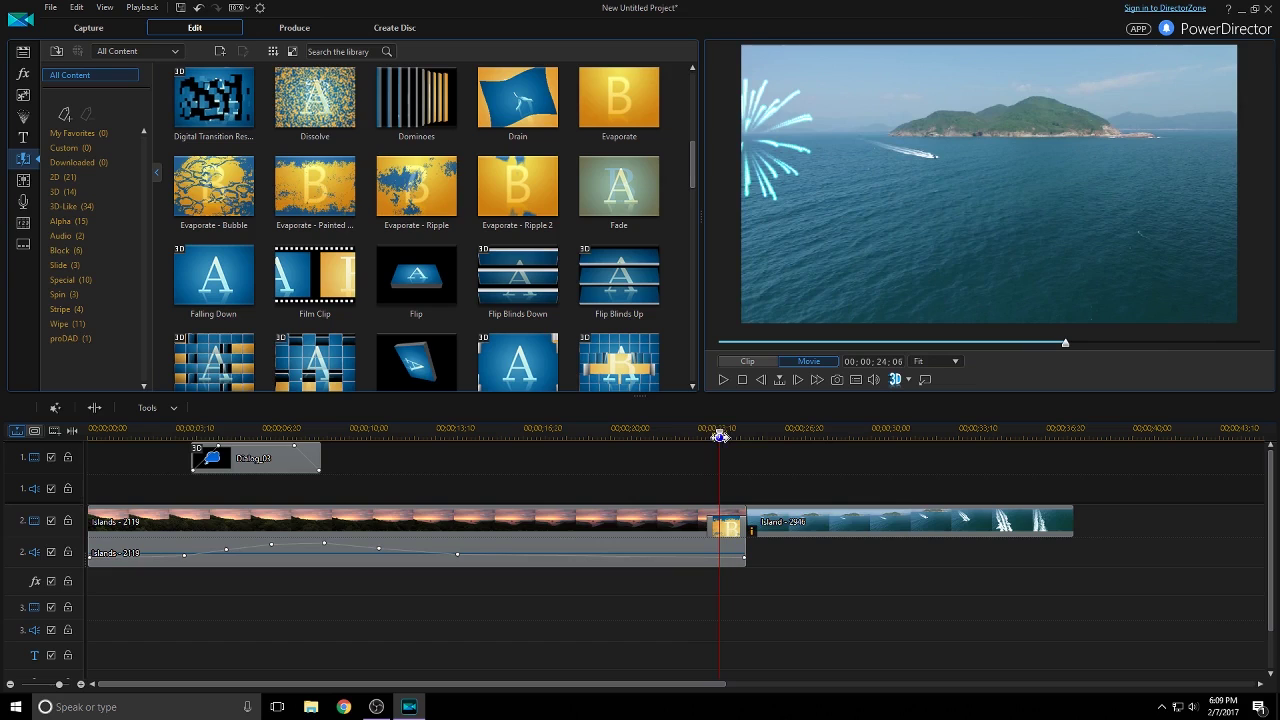
pyautogui.click(727, 430)
pyautogui.press('space')
pyautogui.press('space')
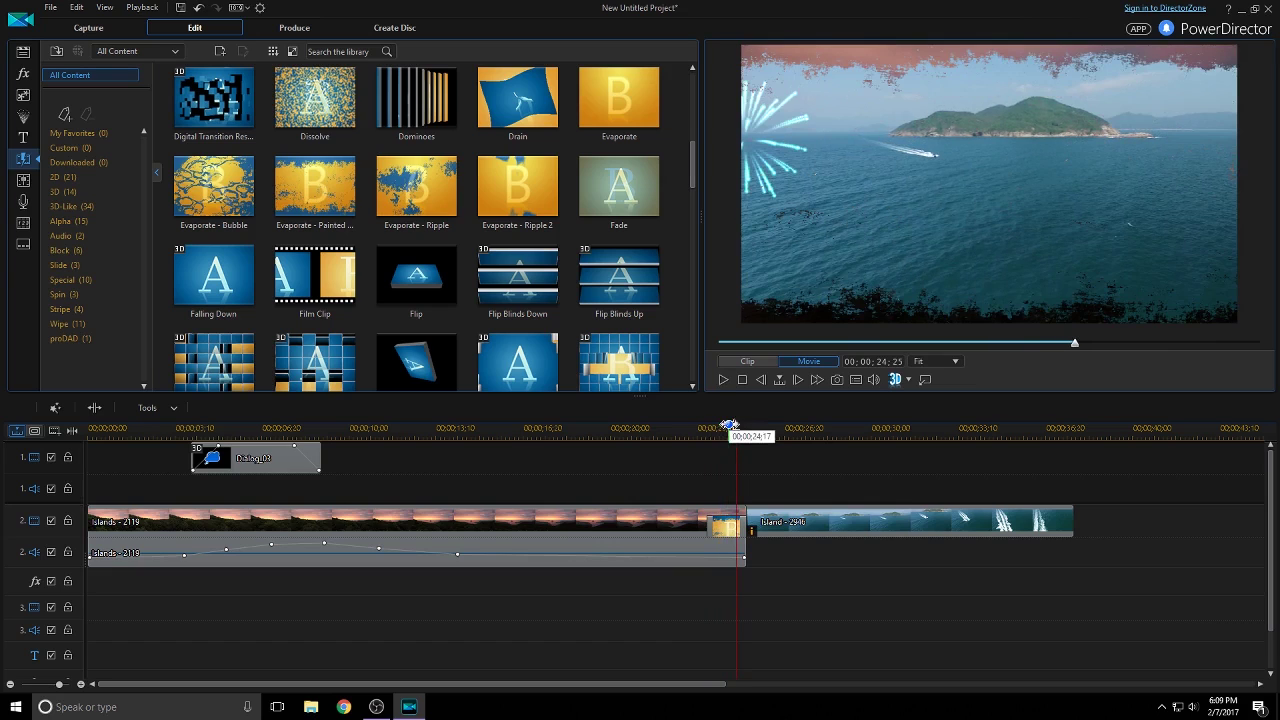
pyautogui.moveTo(733, 436); pyautogui.dragTo(722, 434)
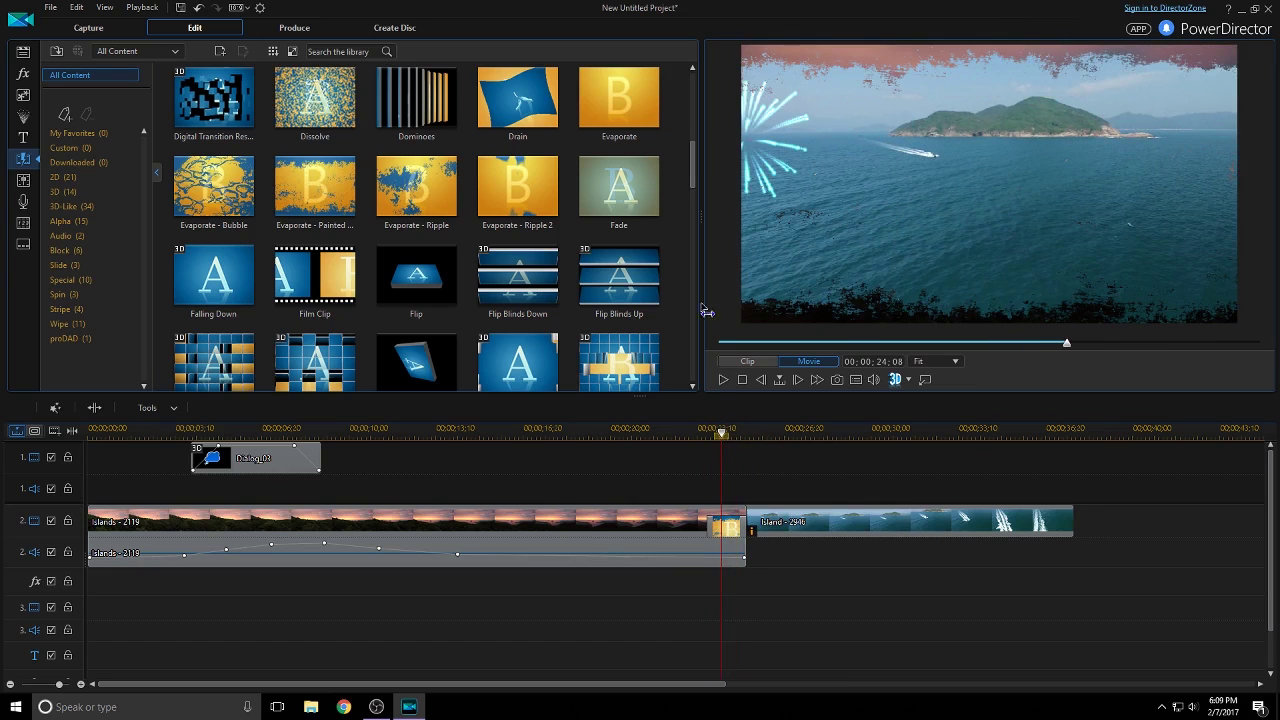
pyautogui.scroll(-1, 689, 190)
pyautogui.click(24, 180)
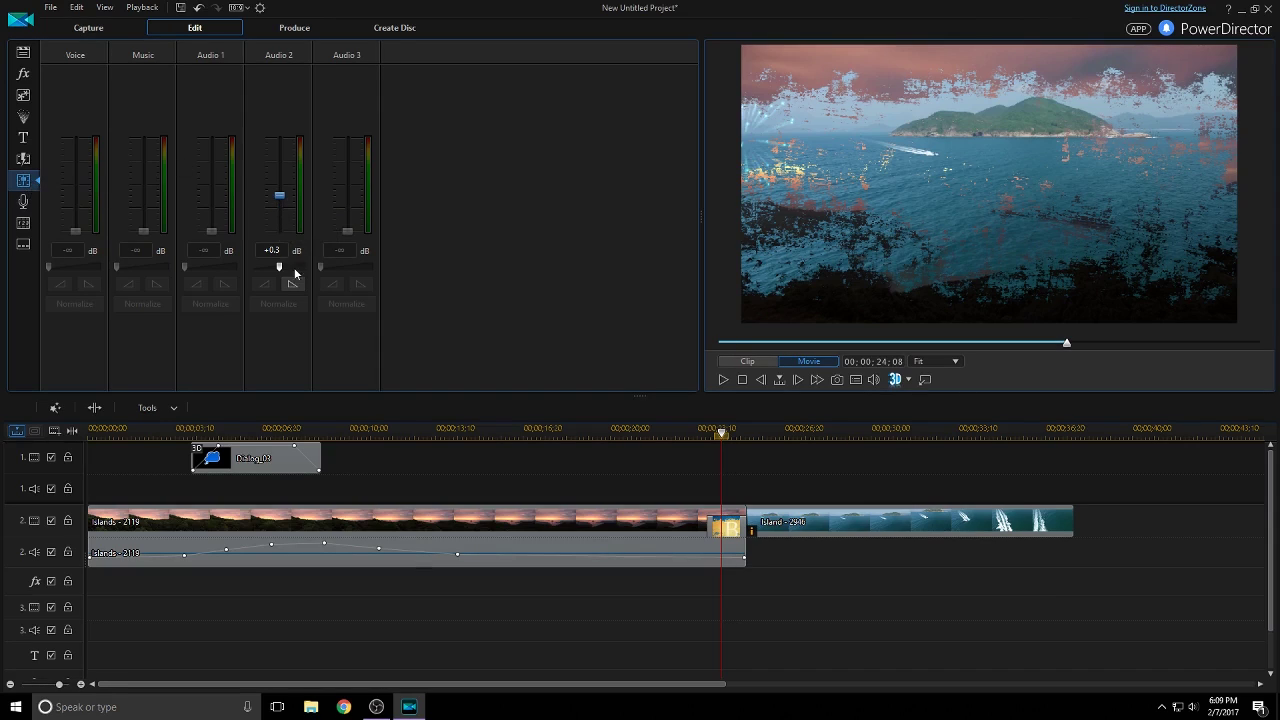
# - Switch from the Audio Mixing Room to the Voice-Over Recording Room with the F10 shortcut
pyautogui.press('F10')
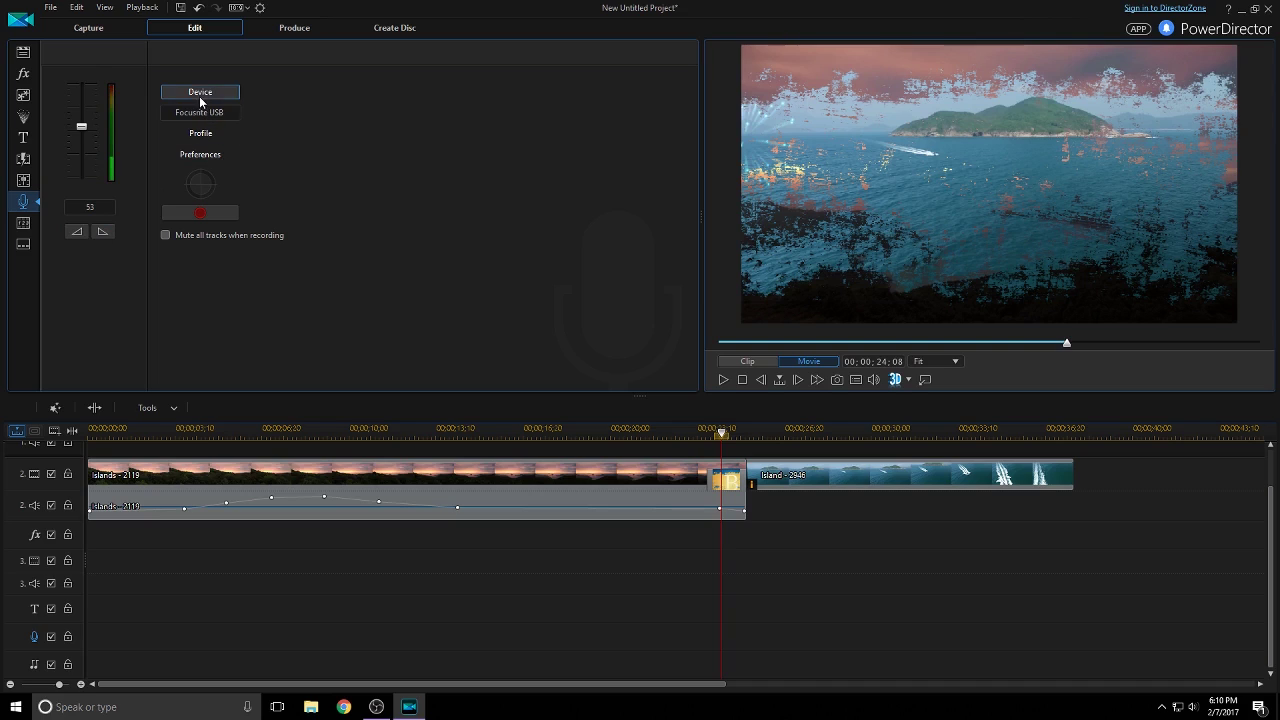
# - Visit the Chapter and Subtitle Rooms, then return to the Media Room and select the Islands - 2119 clip
pyautogui.click(23, 226)
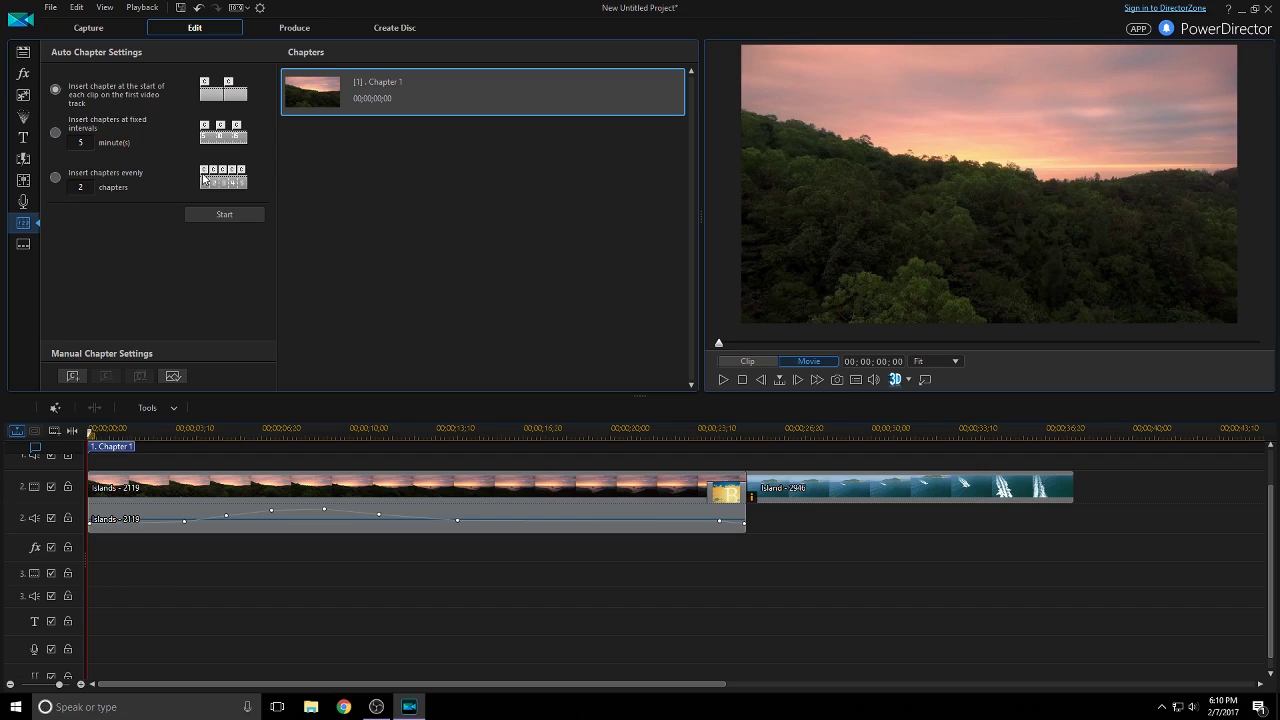
pyautogui.click(17, 247)
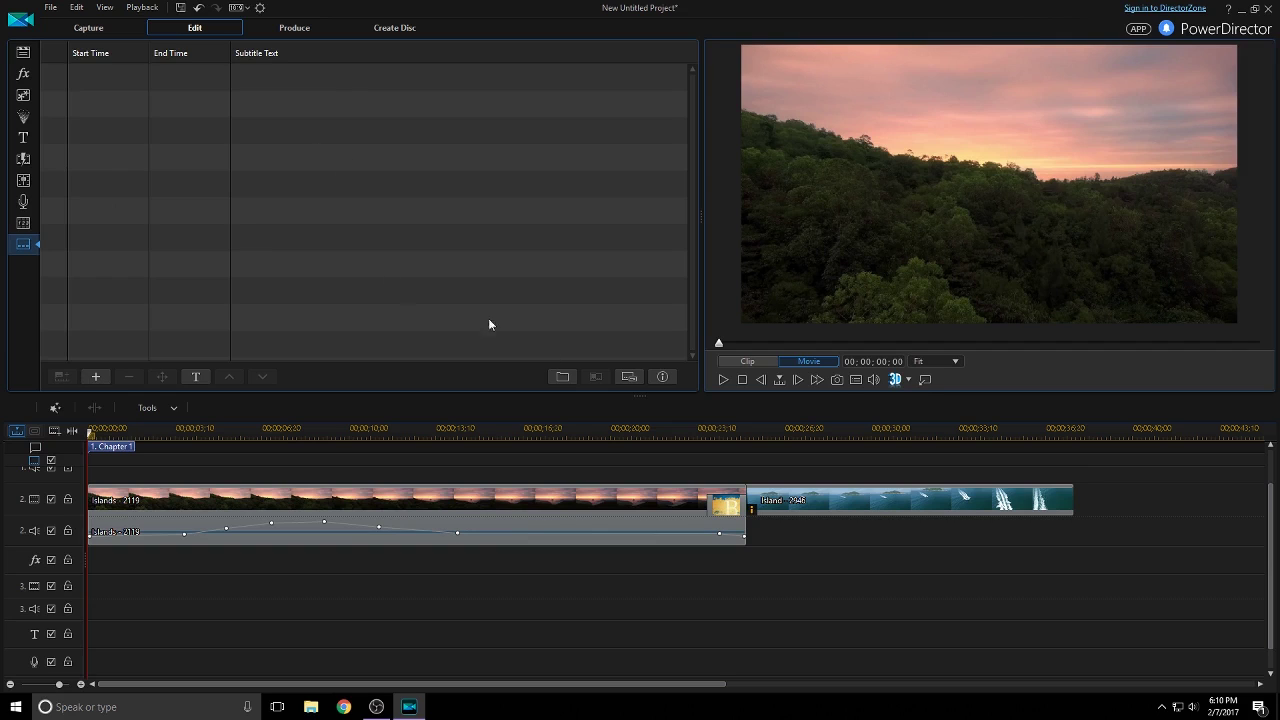
pyautogui.click(23, 51)
pyautogui.click(205, 512)
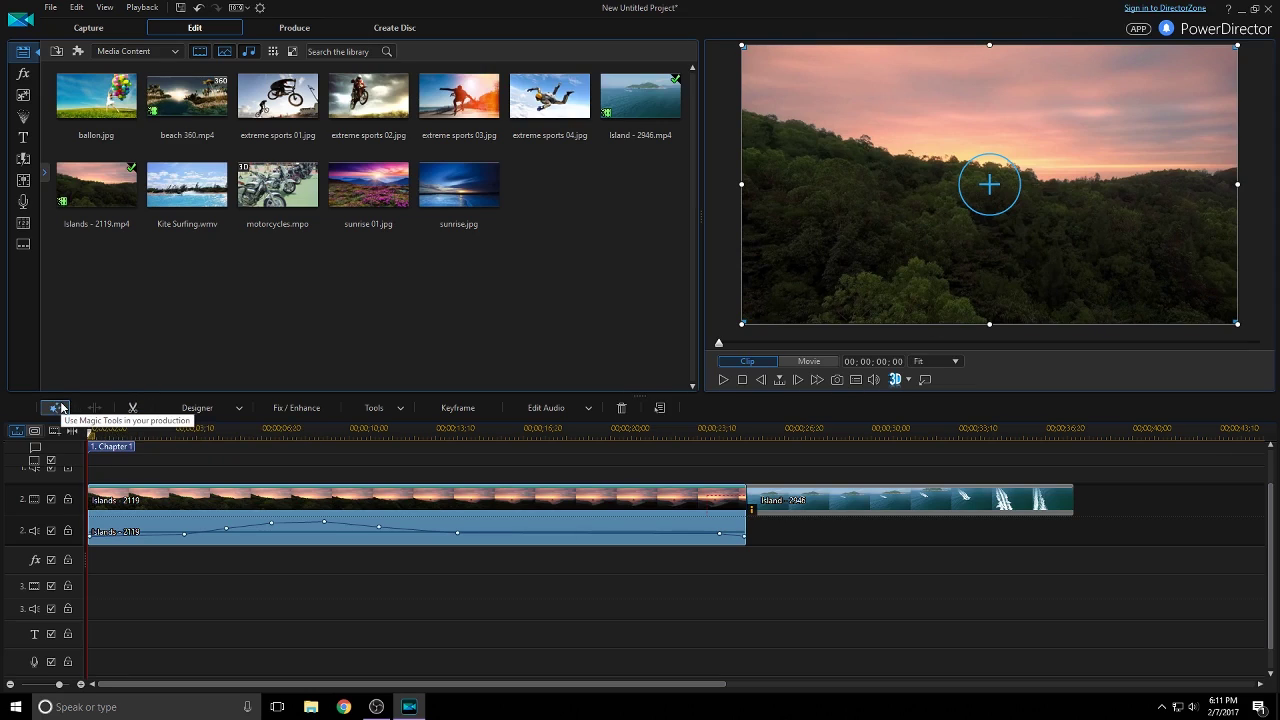
# - Try starting the Motion Tracker on the clip, declining the warning about losing 3D
pyautogui.click(60, 407)
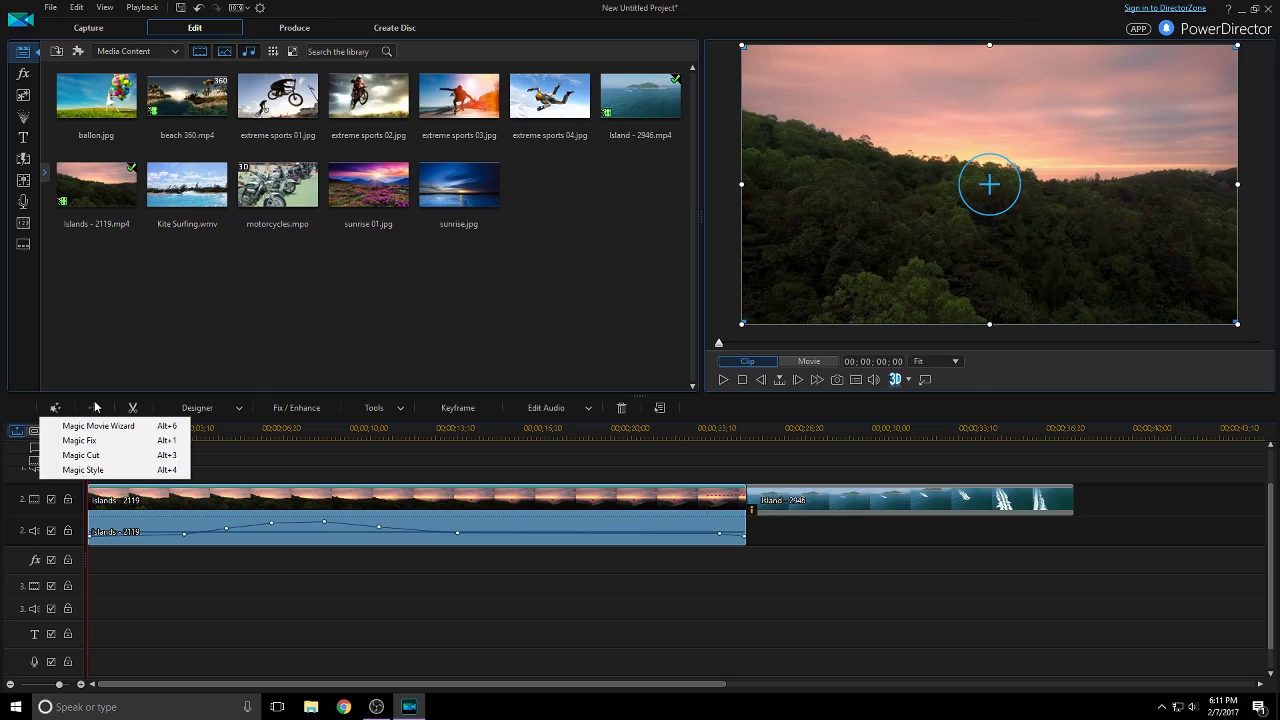
pyautogui.click(296, 407)
pyautogui.click(375, 407)
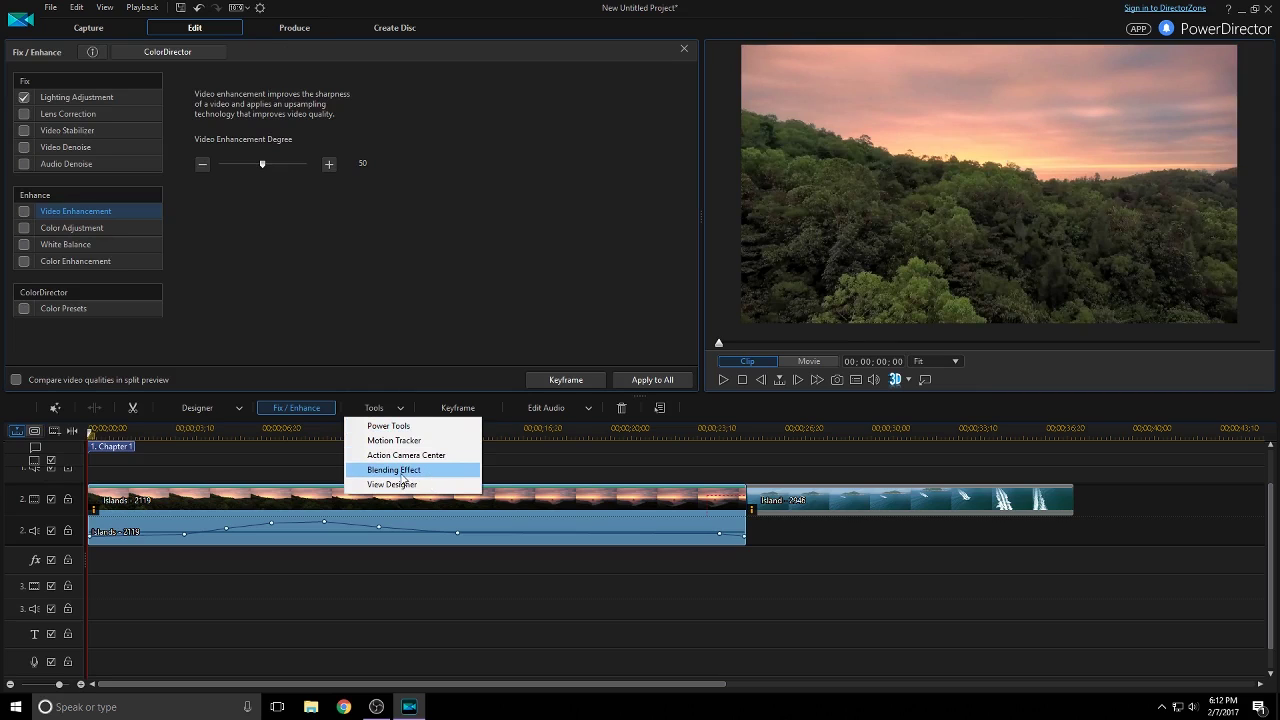
pyautogui.click(393, 439)
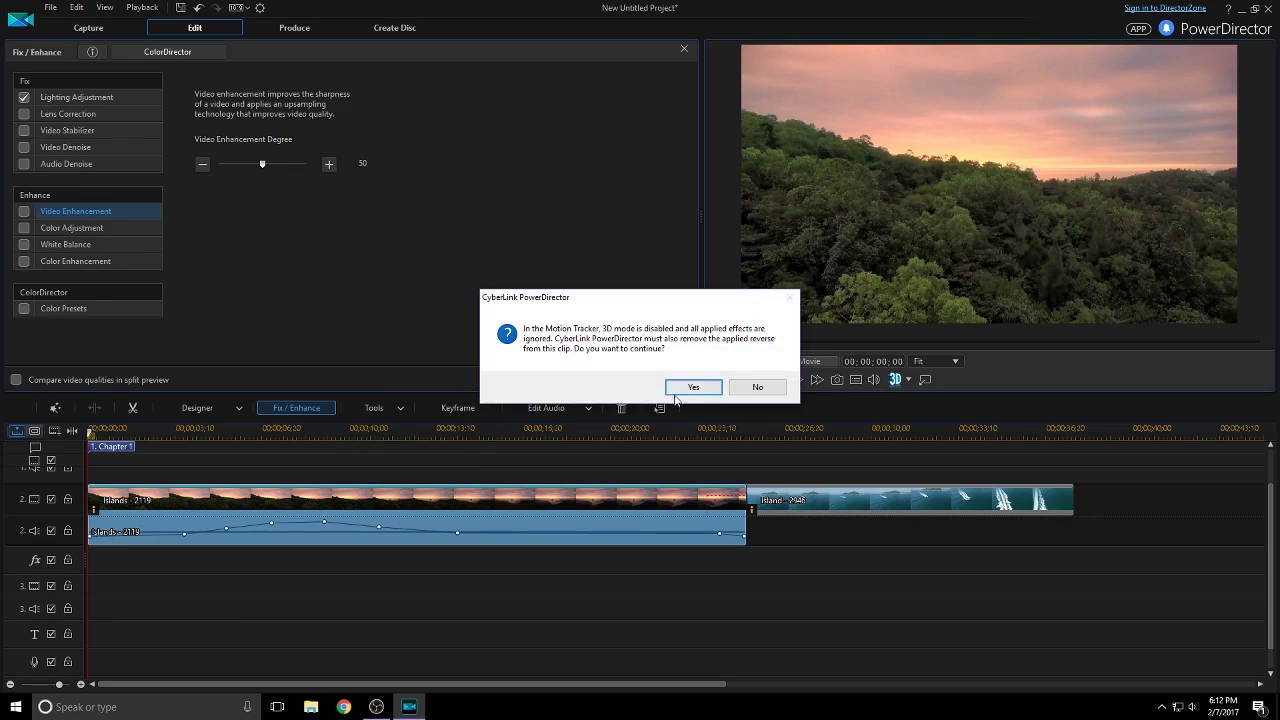
pyautogui.click(757, 387)
# - Enable Video in Reverse and Crop & Zoom in Power Tools, previewing the reversed clip
pyautogui.click(385, 408)
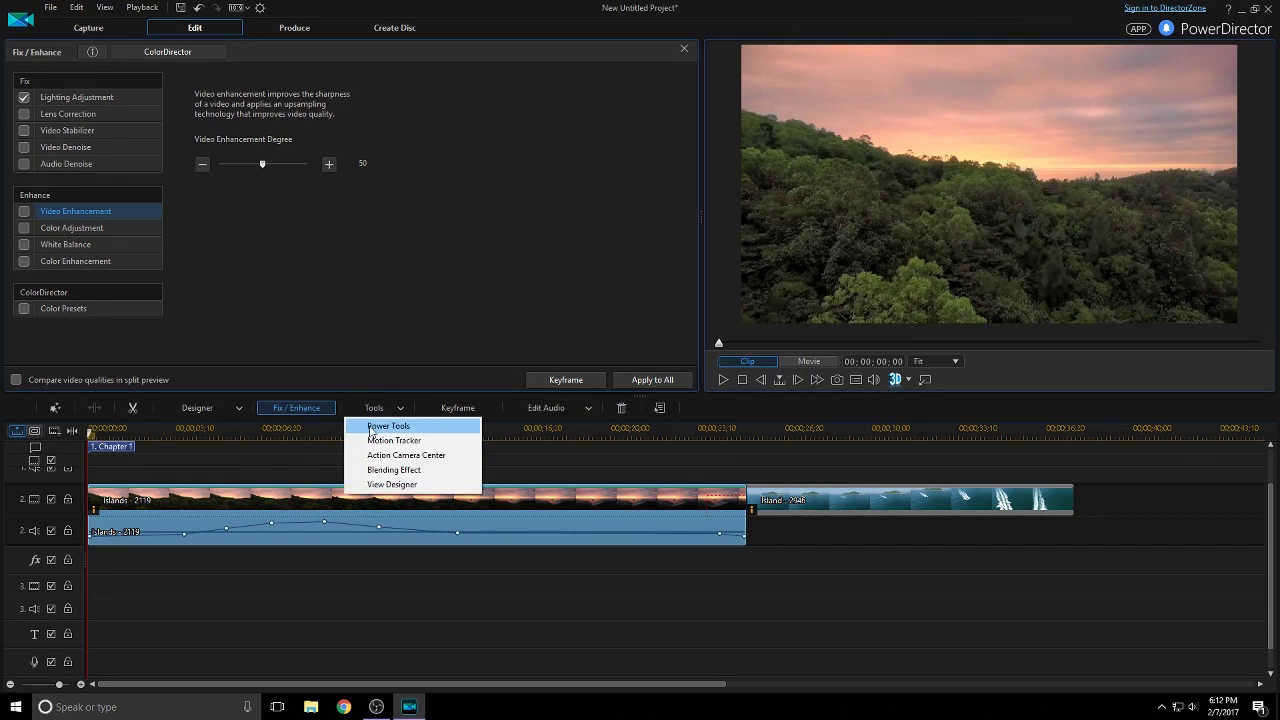
pyautogui.click(371, 431)
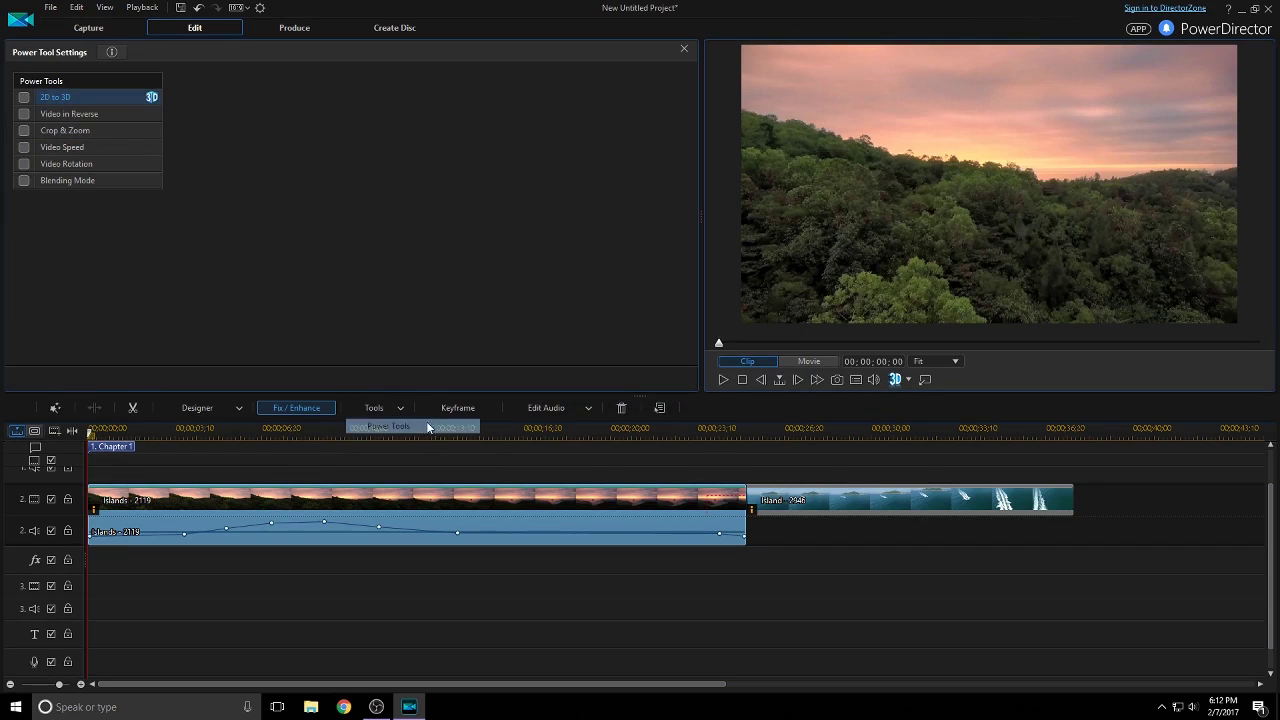
pyautogui.click(32, 119)
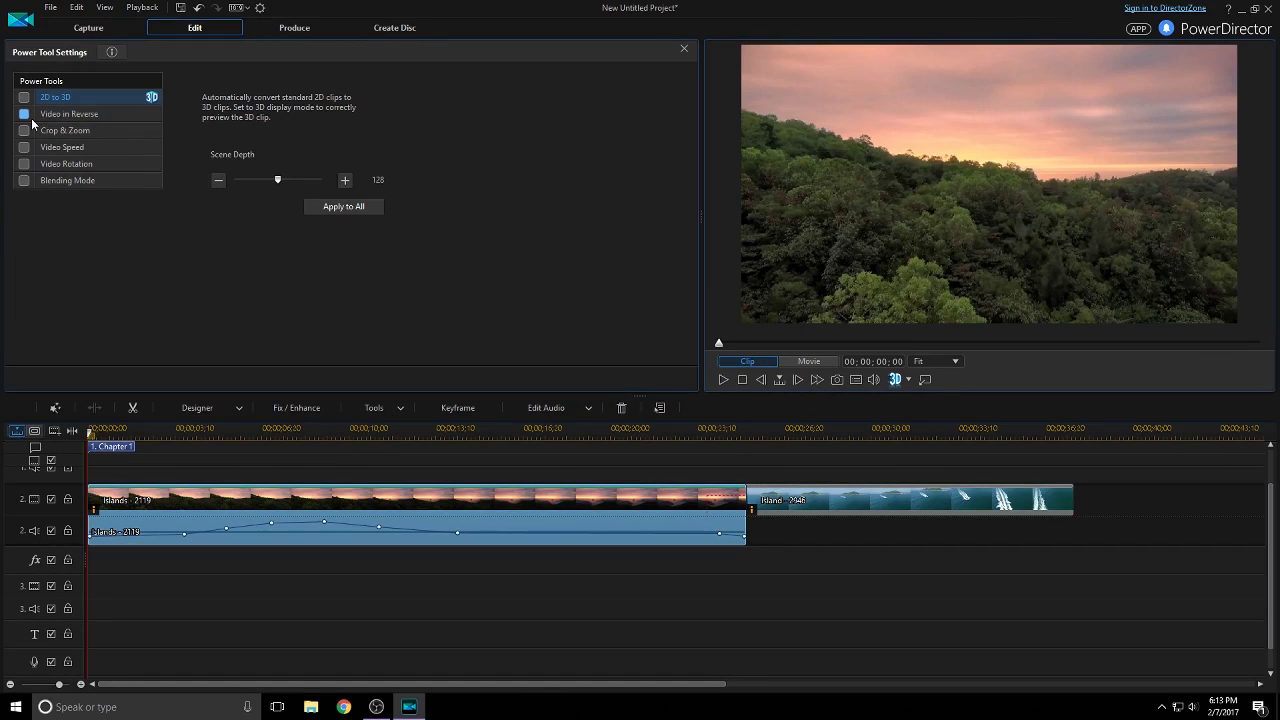
pyautogui.click(24, 114)
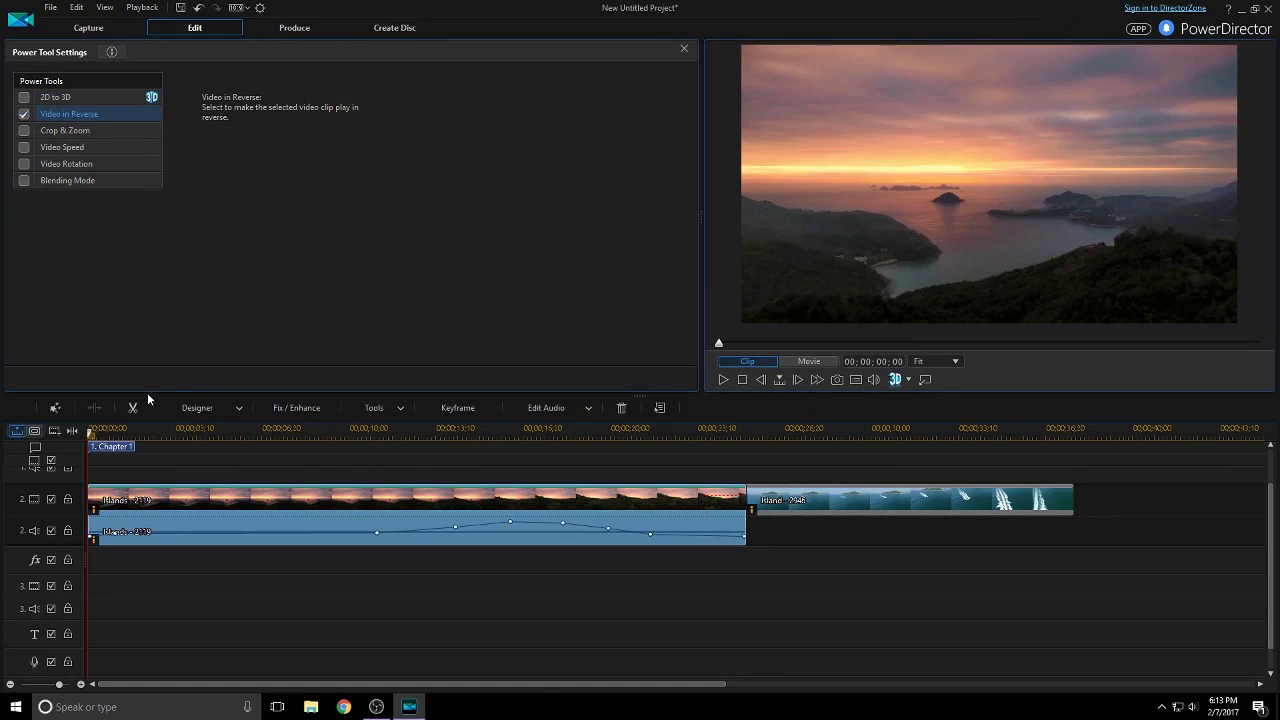
pyautogui.press('space')
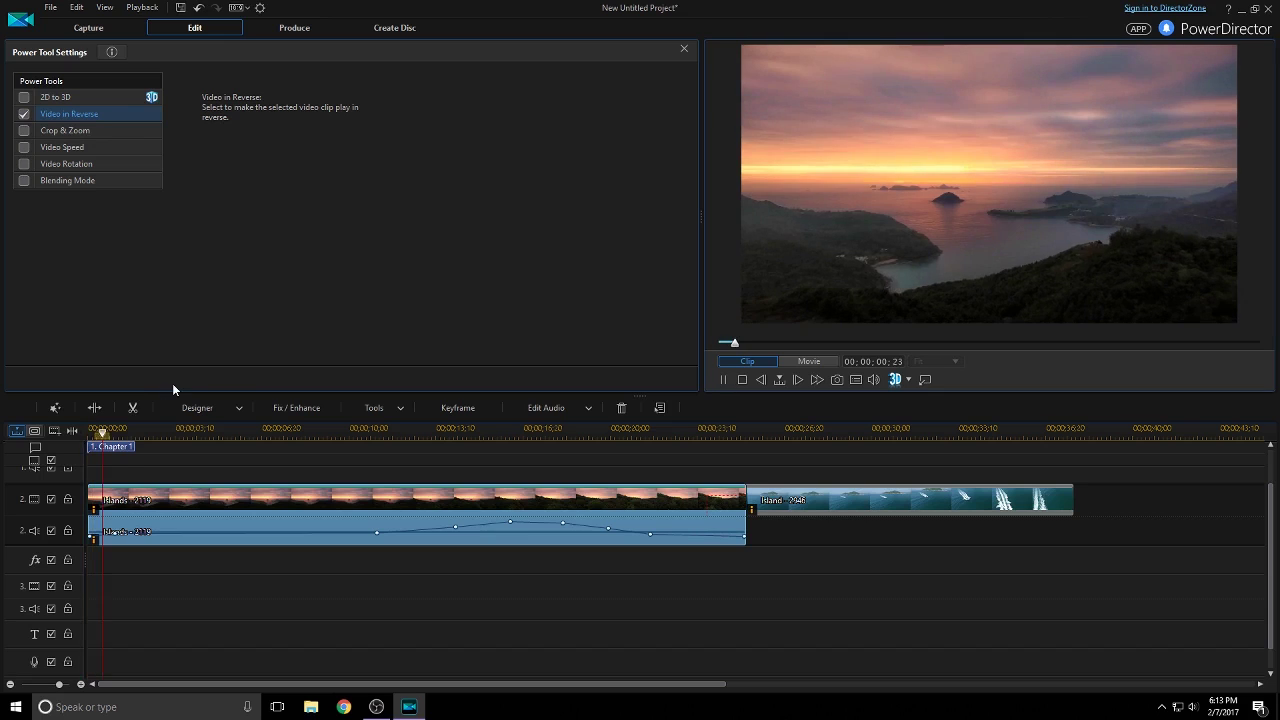
pyautogui.press('space')
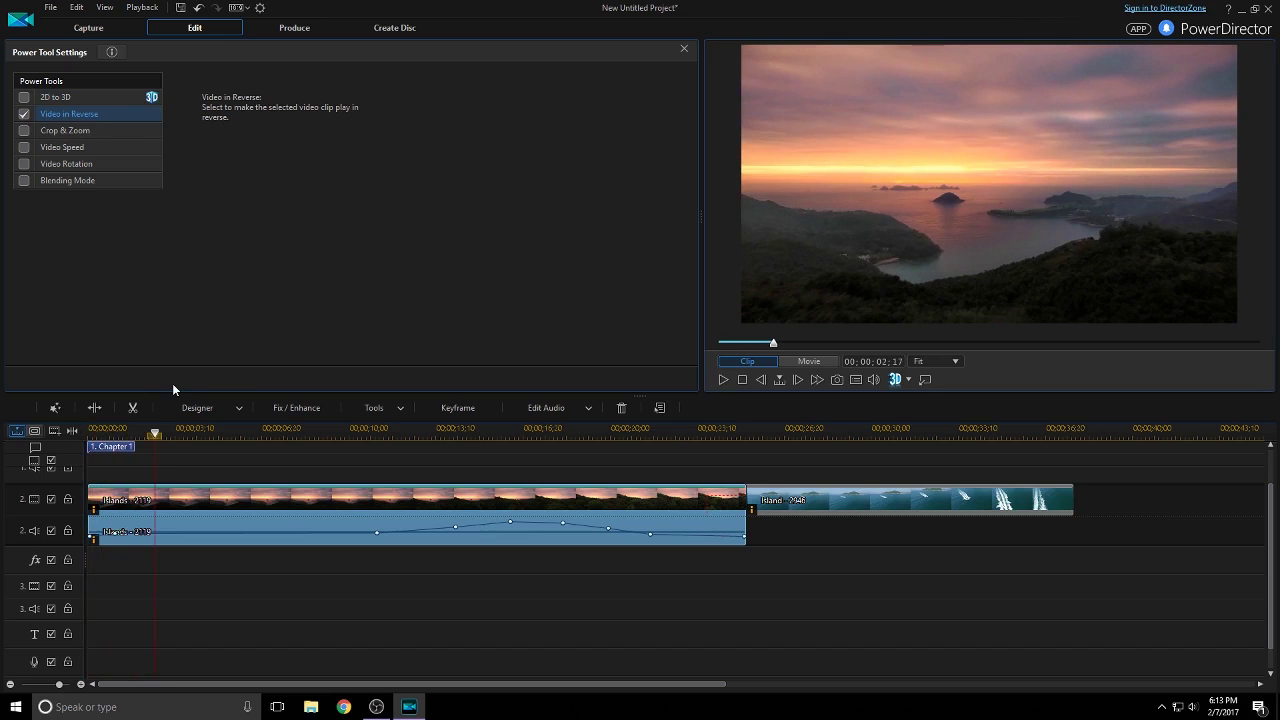
pyautogui.click(24, 130)
pyautogui.click(62, 147)
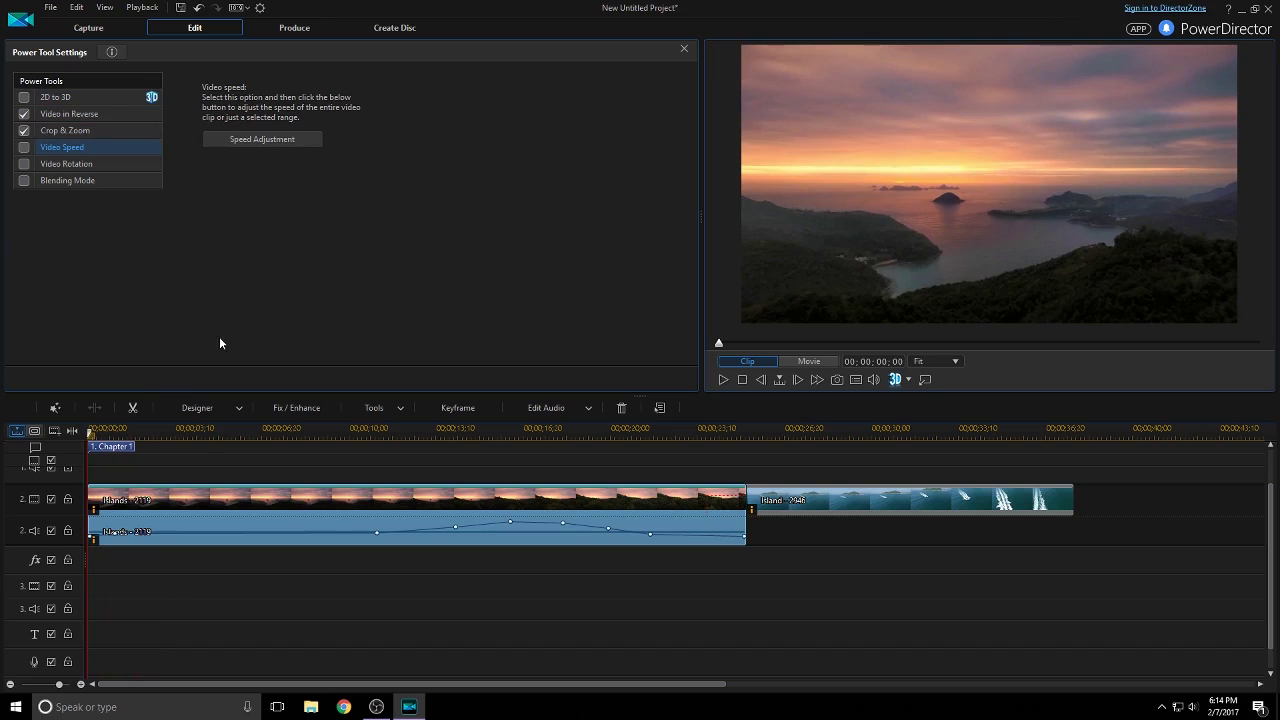
pyautogui.click(376, 407)
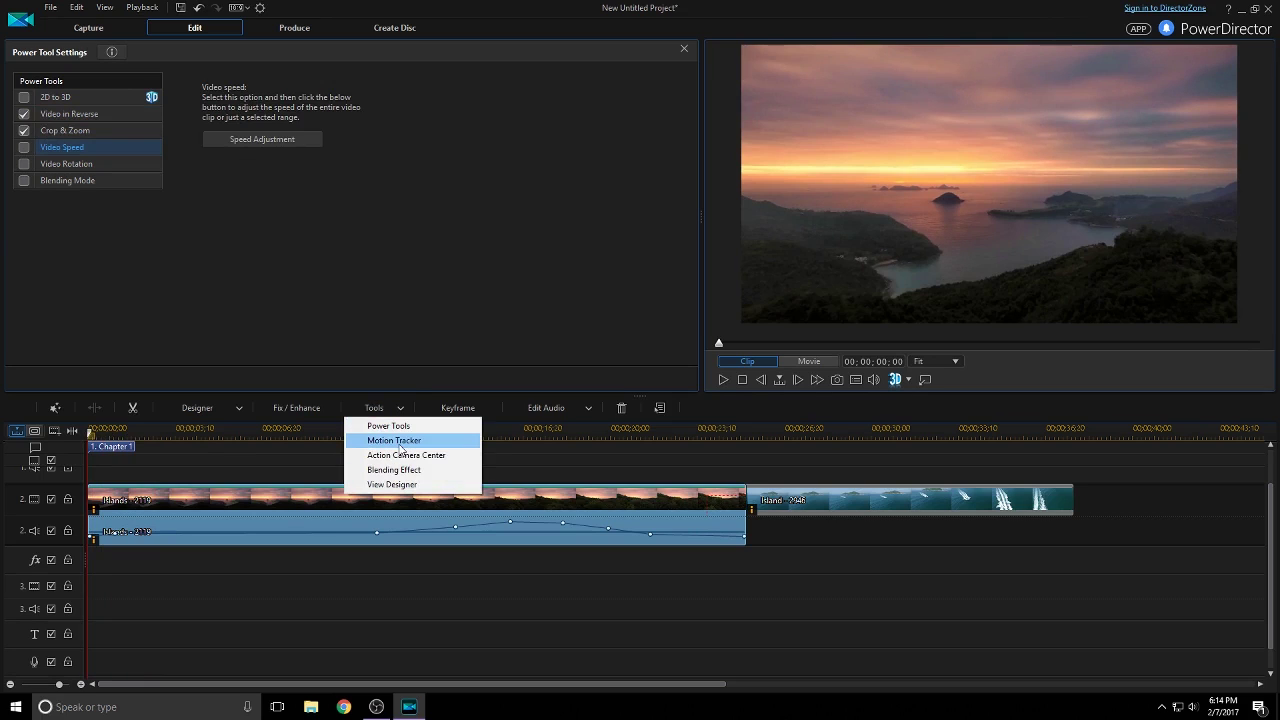
# - Start the Motion Tracker, accepting the loss of 3D and reverse, and track the area of trees
pyautogui.click(394, 440)
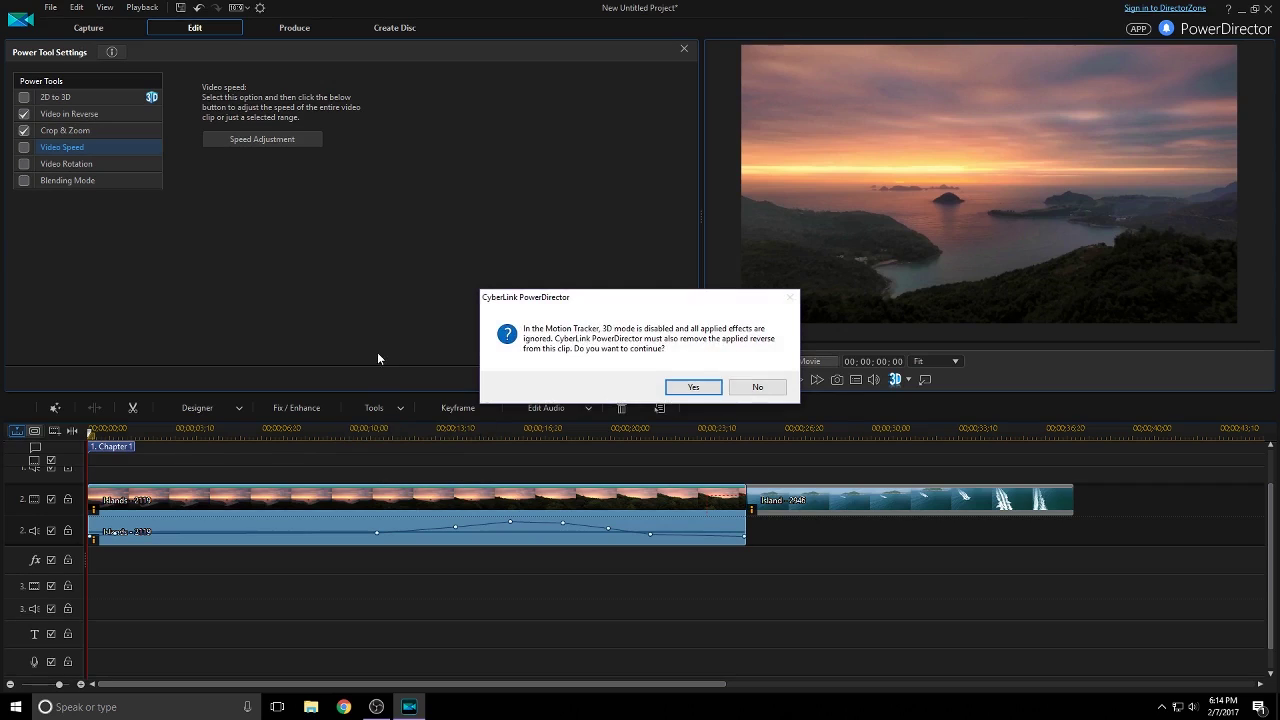
pyautogui.click(690, 384)
pyautogui.click(604, 410)
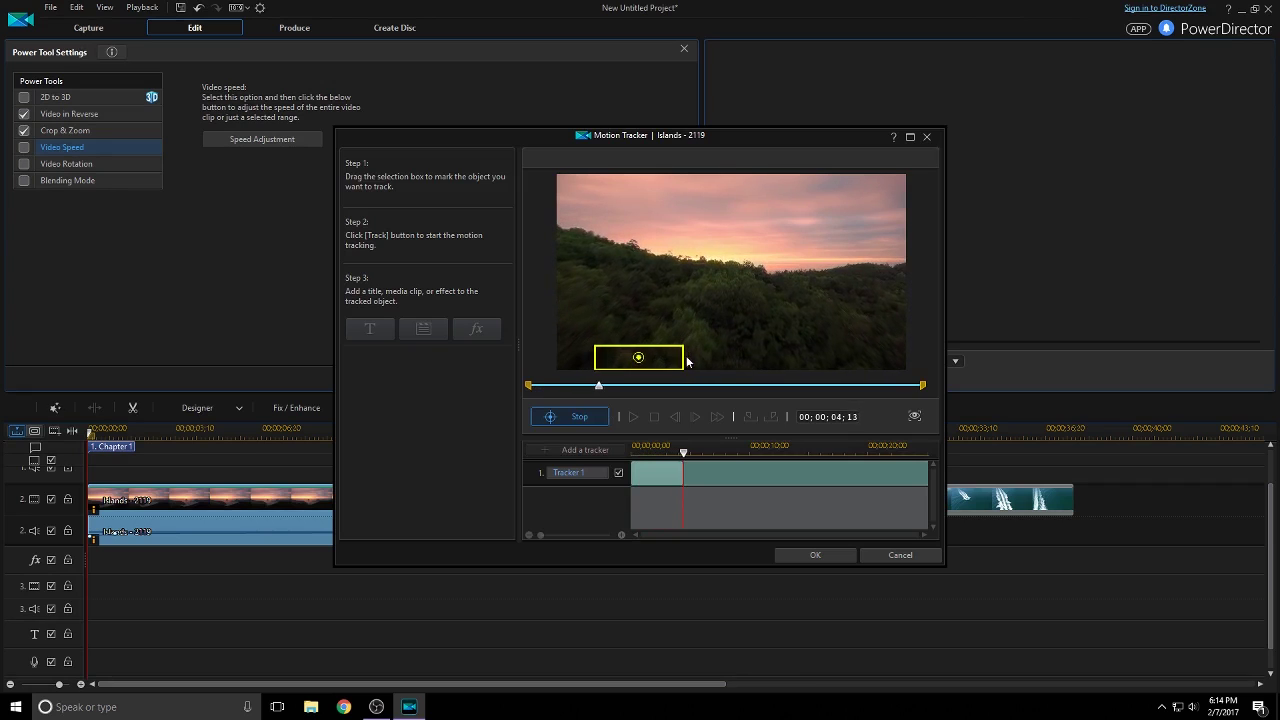
pyautogui.click(562, 416)
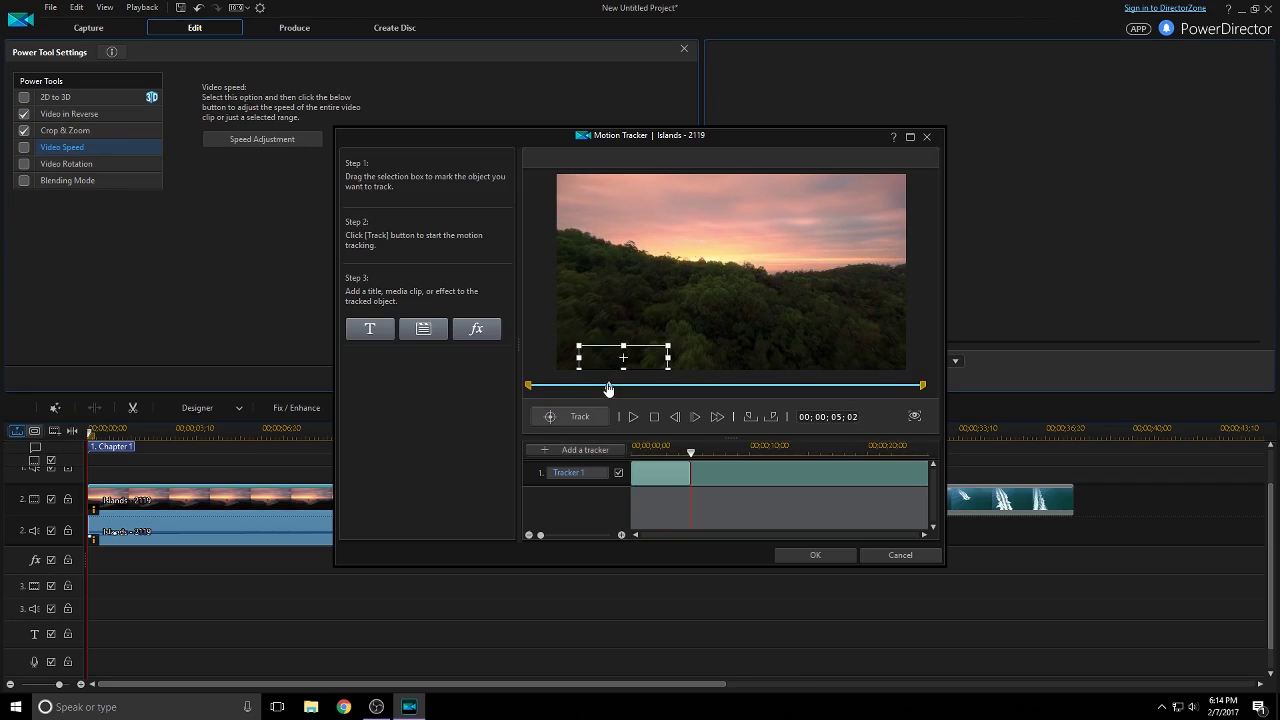
pyautogui.moveTo(608, 386); pyautogui.dragTo(515, 395)
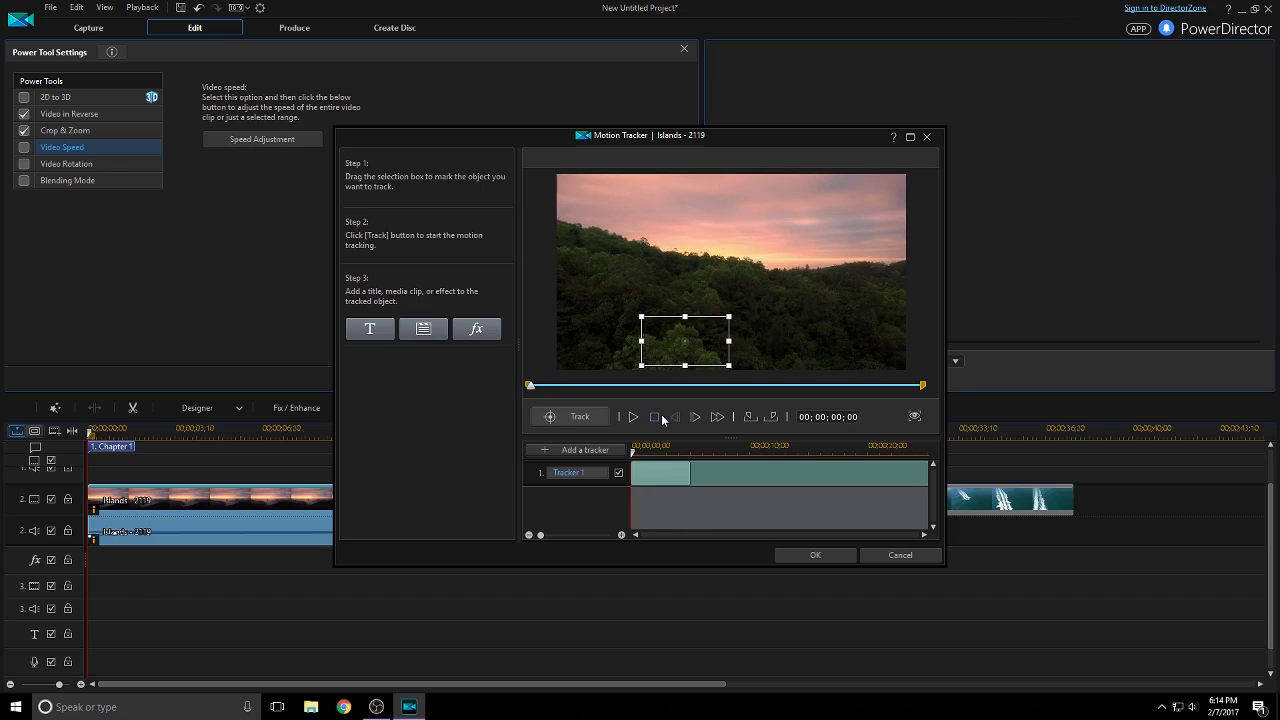
# - Attach a 'Trees' title to Tracker 1, place it above-left of the tracked area, and preview it
pyautogui.click(370, 328)
pyautogui.moveTo(666, 291); pyautogui.dragTo(615, 316)
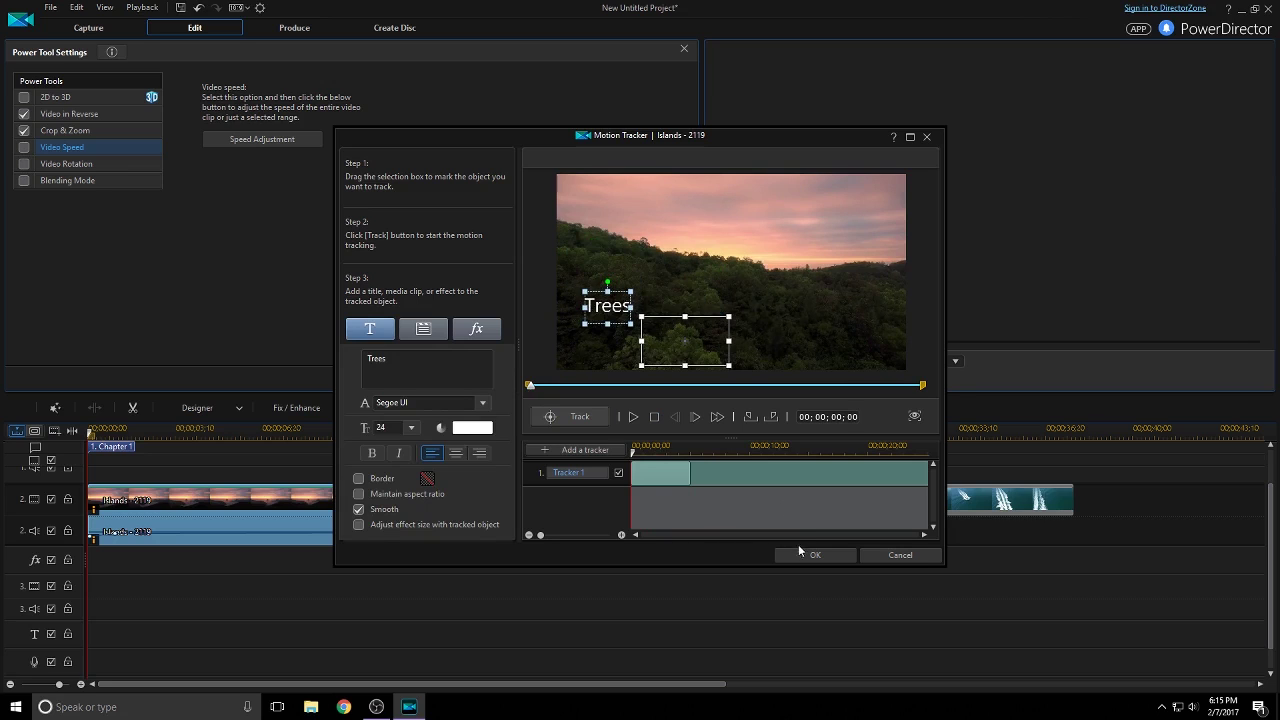
pyautogui.click(631, 417)
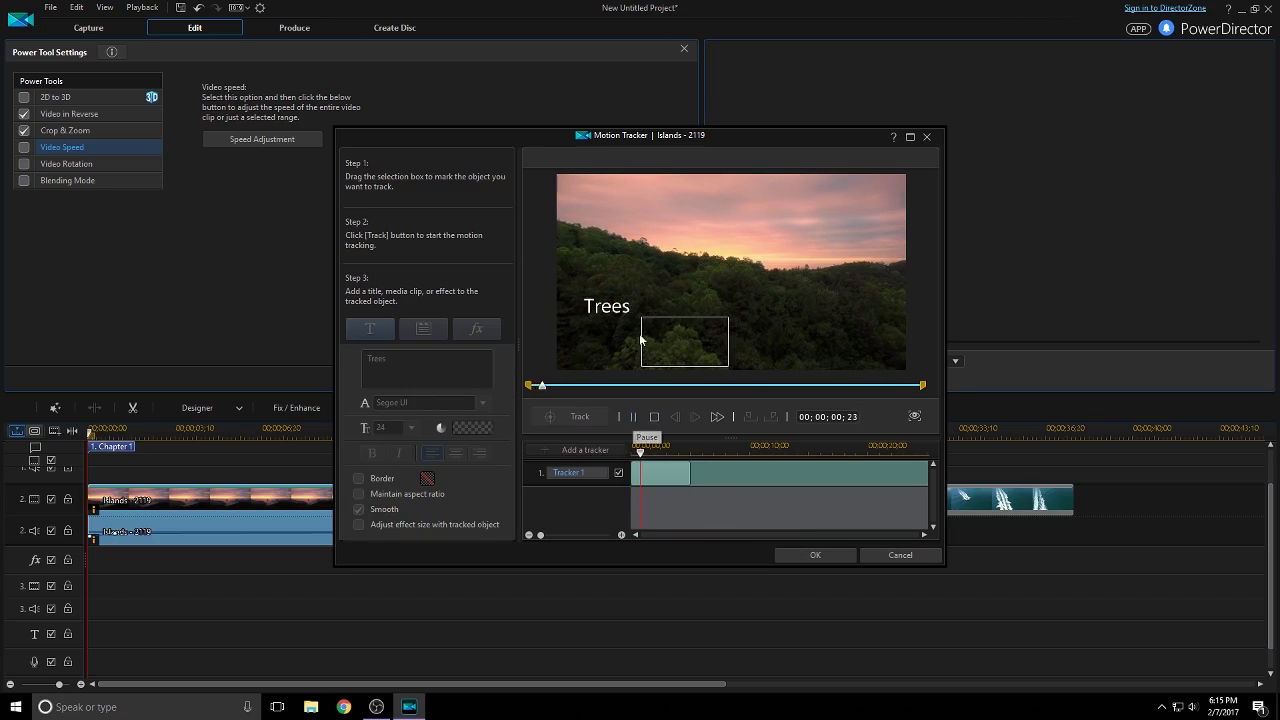
pyautogui.click(652, 417)
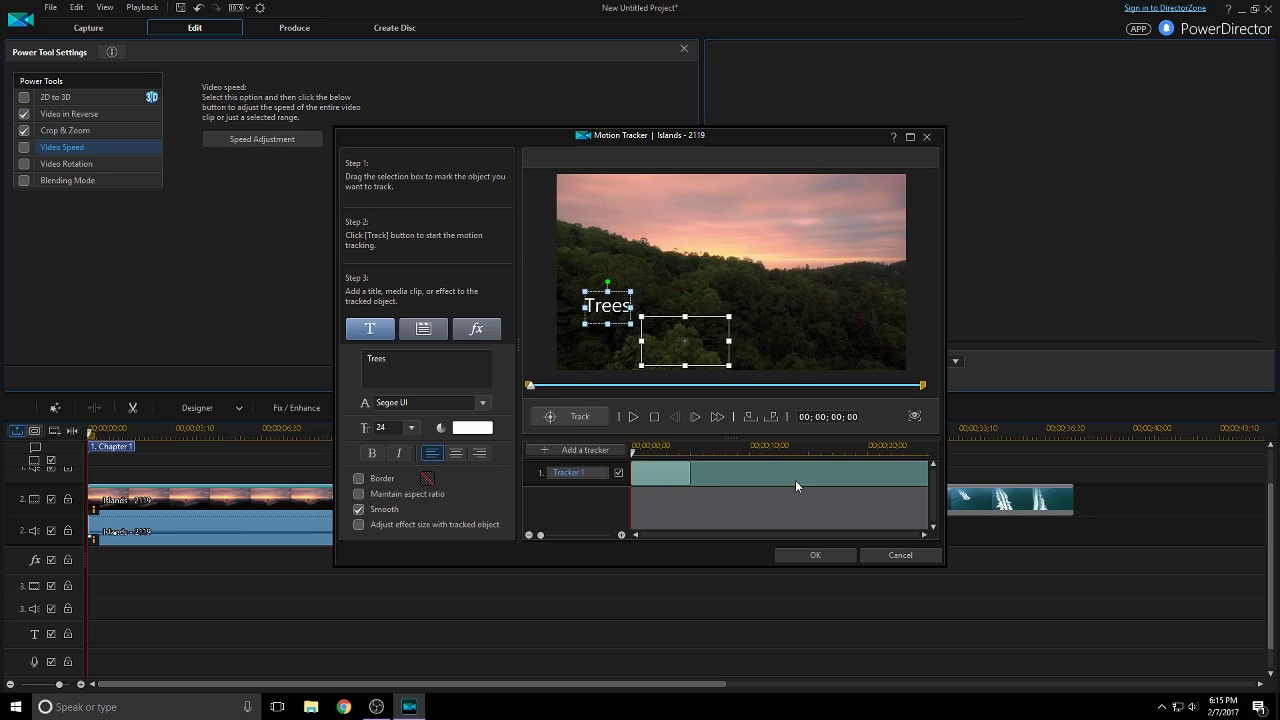
# - Cancel the Motion Tracker, zoom the keyframe and timeline rulers, and expand Fix / Enhance for Islands - 2119.mp4
pyautogui.click(900, 555)
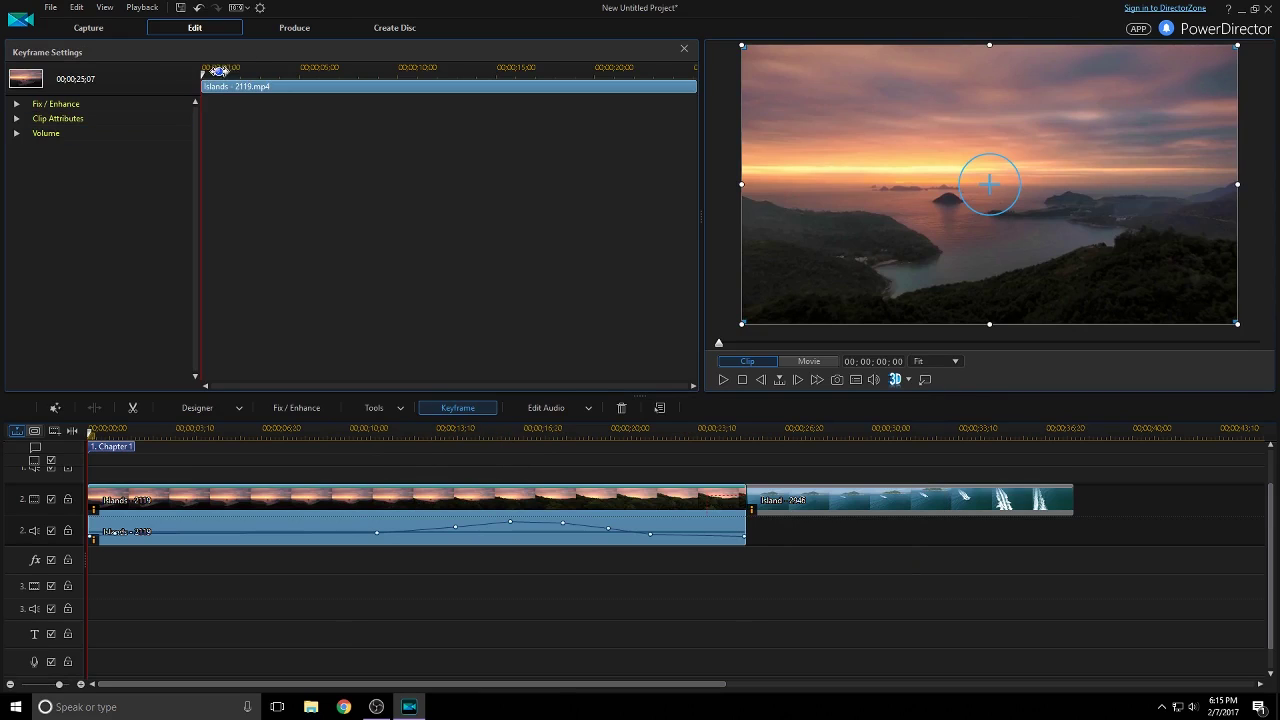
pyautogui.moveTo(219, 71); pyautogui.dragTo(265, 69)
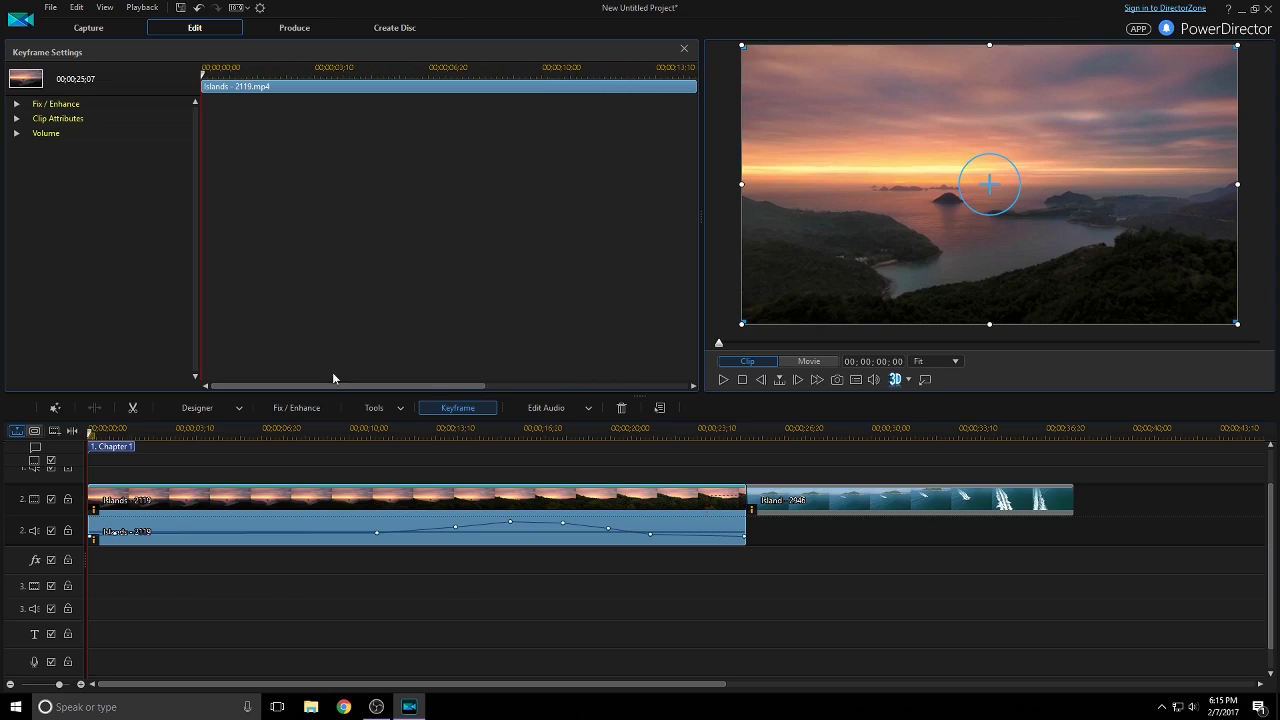
pyautogui.moveTo(320, 437)
pyautogui.mouseDown()
pyautogui.moveTo(305, 437)
pyautogui.moveTo(334, 437)
pyautogui.mouseUp()
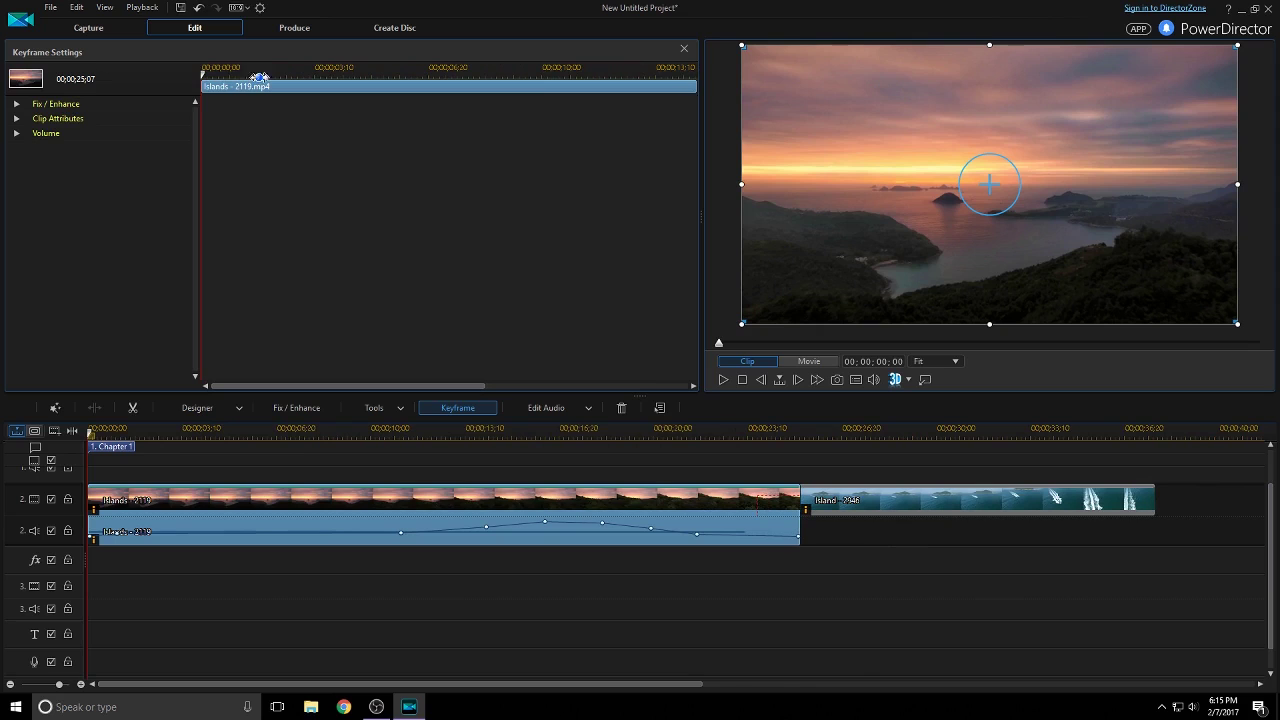
pyautogui.moveTo(59, 684)
pyautogui.mouseDown()
pyautogui.moveTo(40, 684)
pyautogui.moveTo(62, 684)
pyautogui.mouseUp()
pyautogui.moveTo(220, 65); pyautogui.dragTo(224, 65)
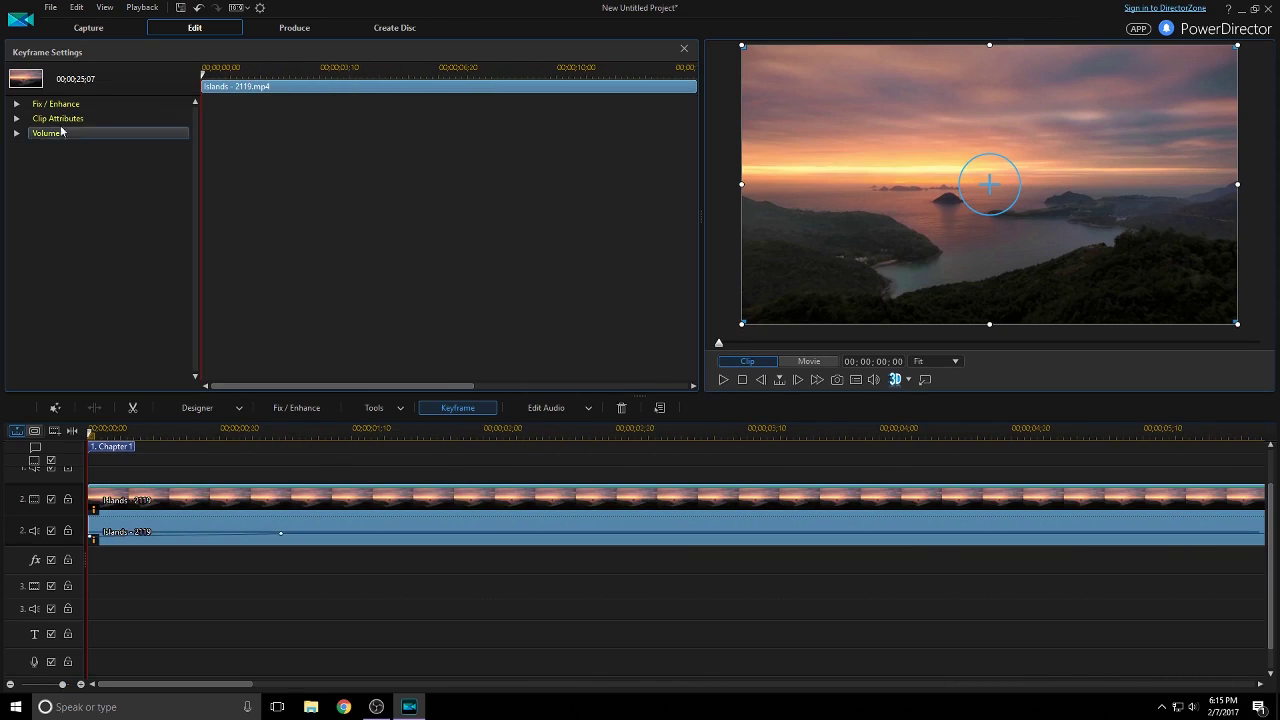
pyautogui.click(16, 105)
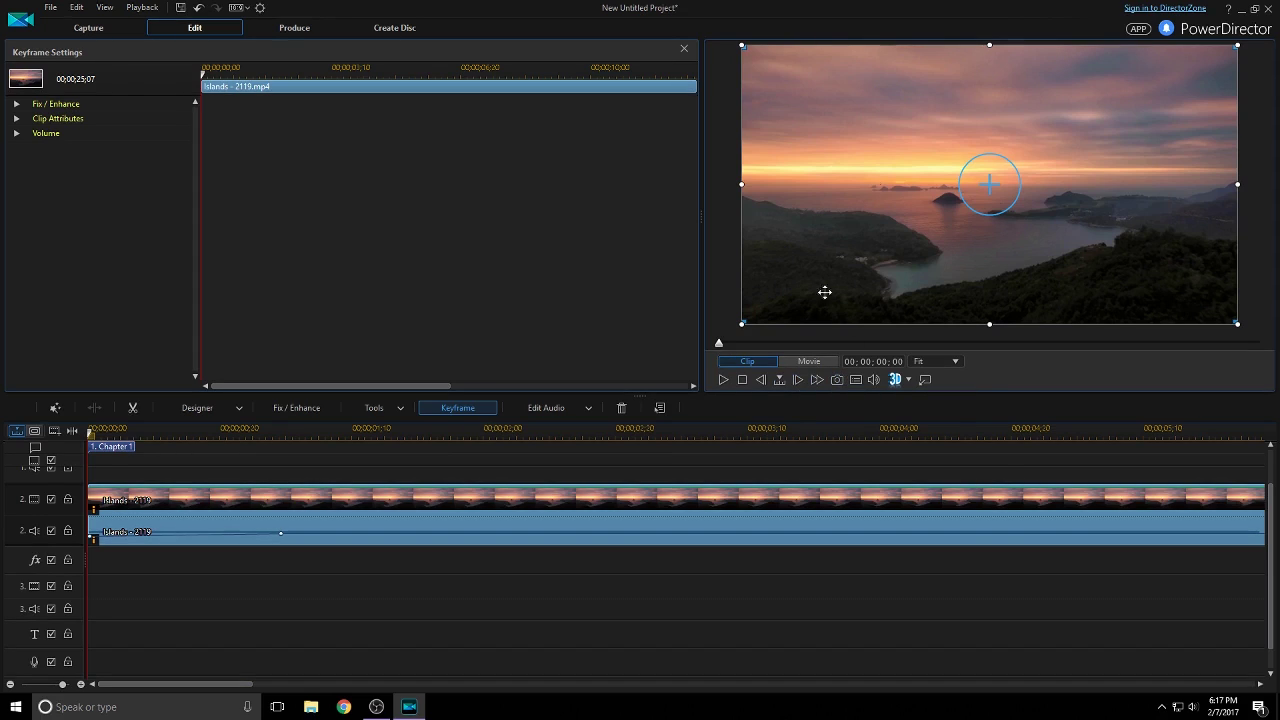
# - Look through the General, Capture and Confirmation preferences, then cancel without changing anything
pyautogui.click(873, 381)
pyautogui.click(926, 381)
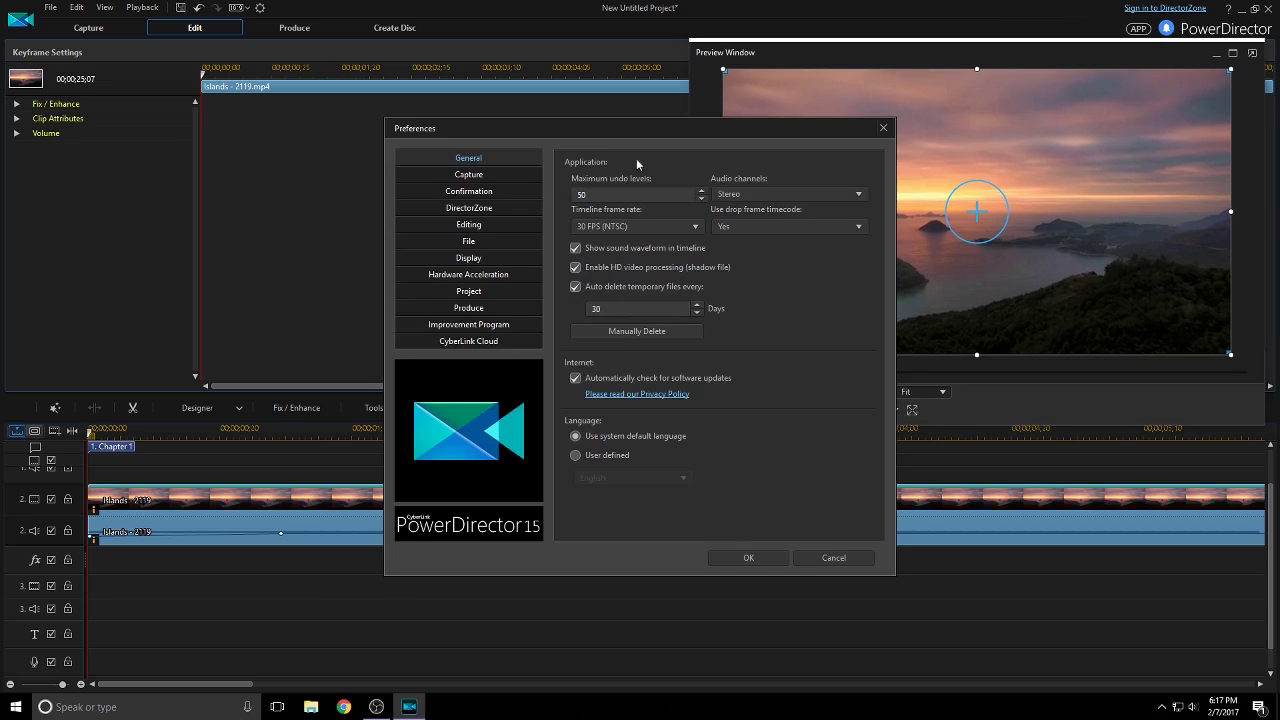
pyautogui.moveTo(481, 122); pyautogui.dragTo(466, 90)
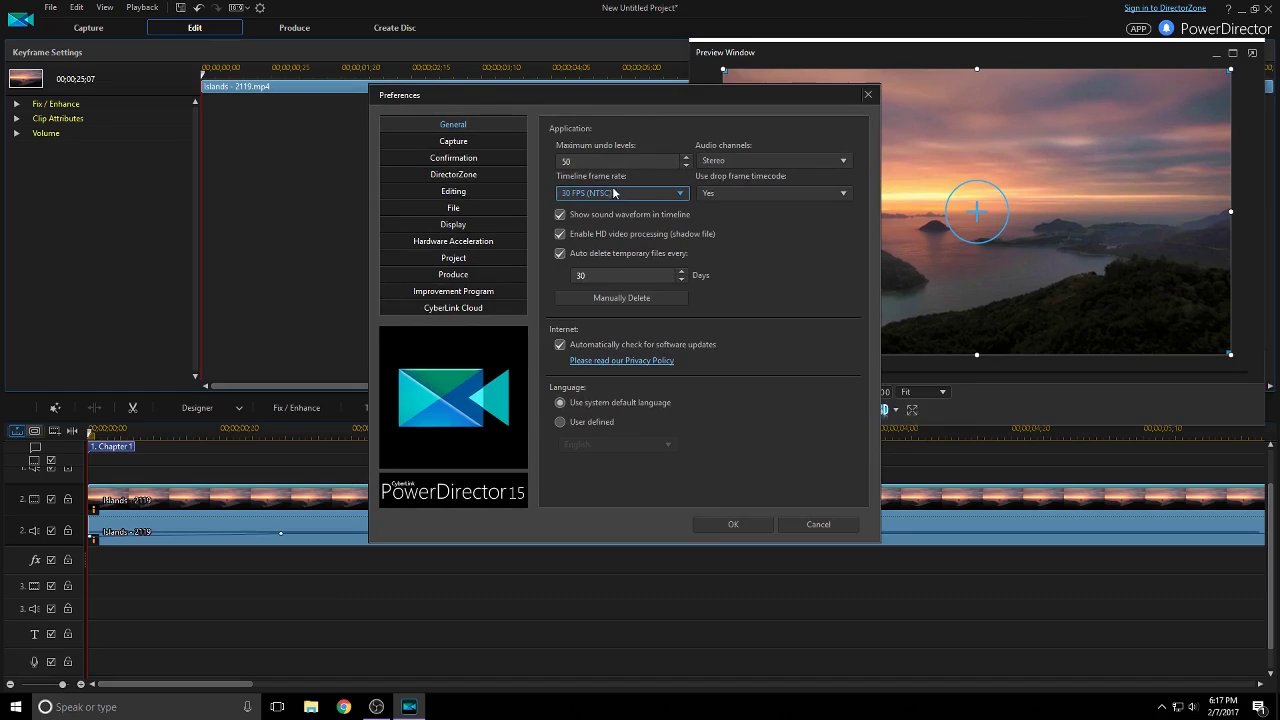
pyautogui.click(450, 143)
pyautogui.click(455, 161)
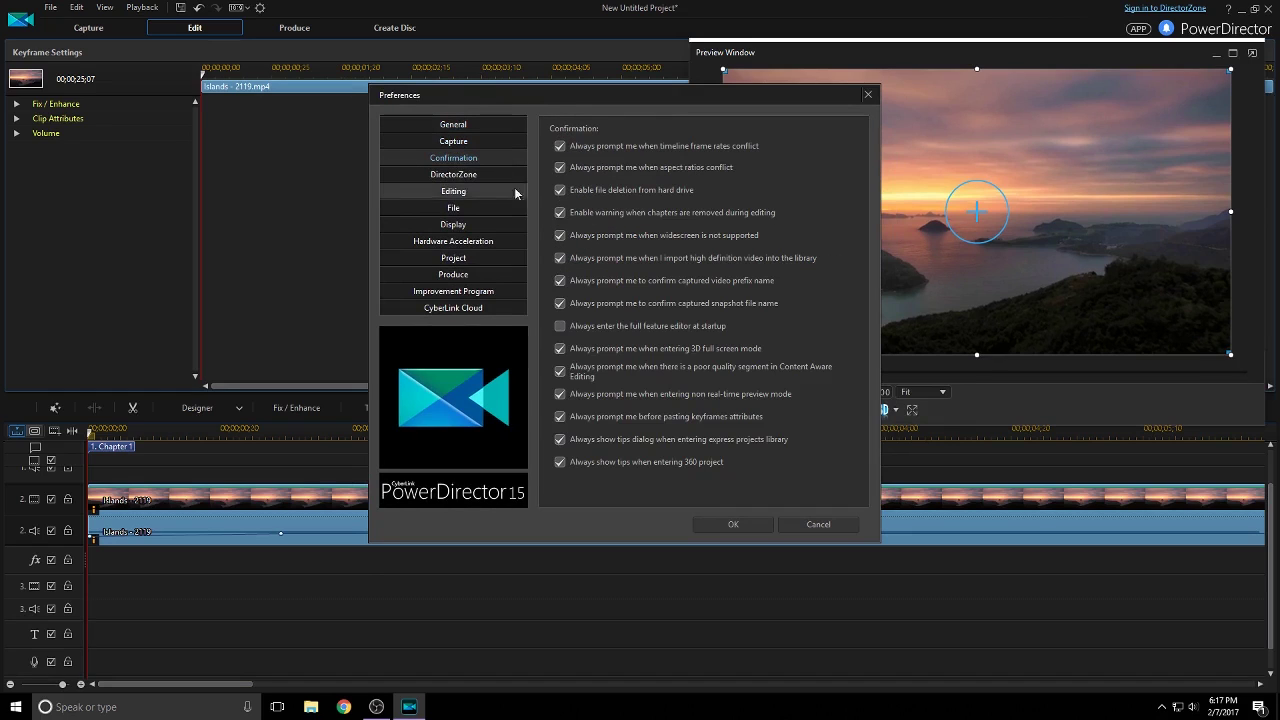
pyautogui.click(815, 524)
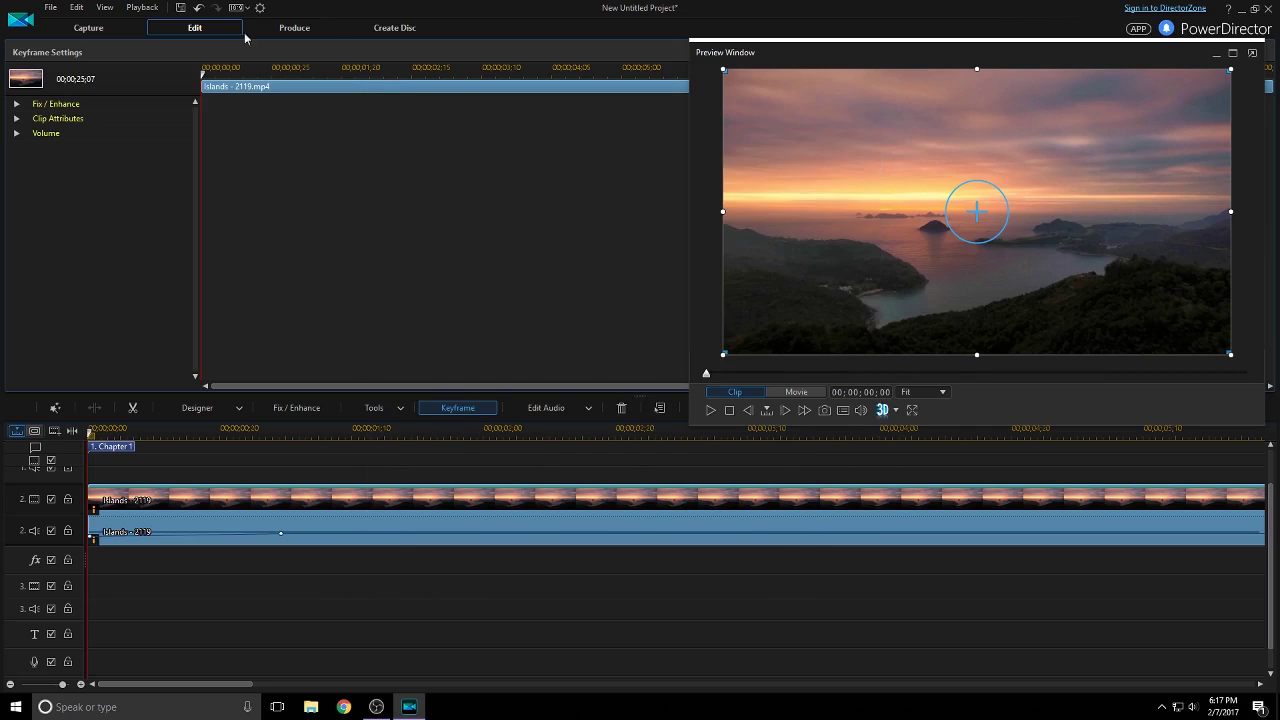
# - On the Produce page, keep H.264 AVC MP4, Default profile type, 1280 x 720/30p (16 Mbps), and United States (NTSC)
pyautogui.click(298, 28)
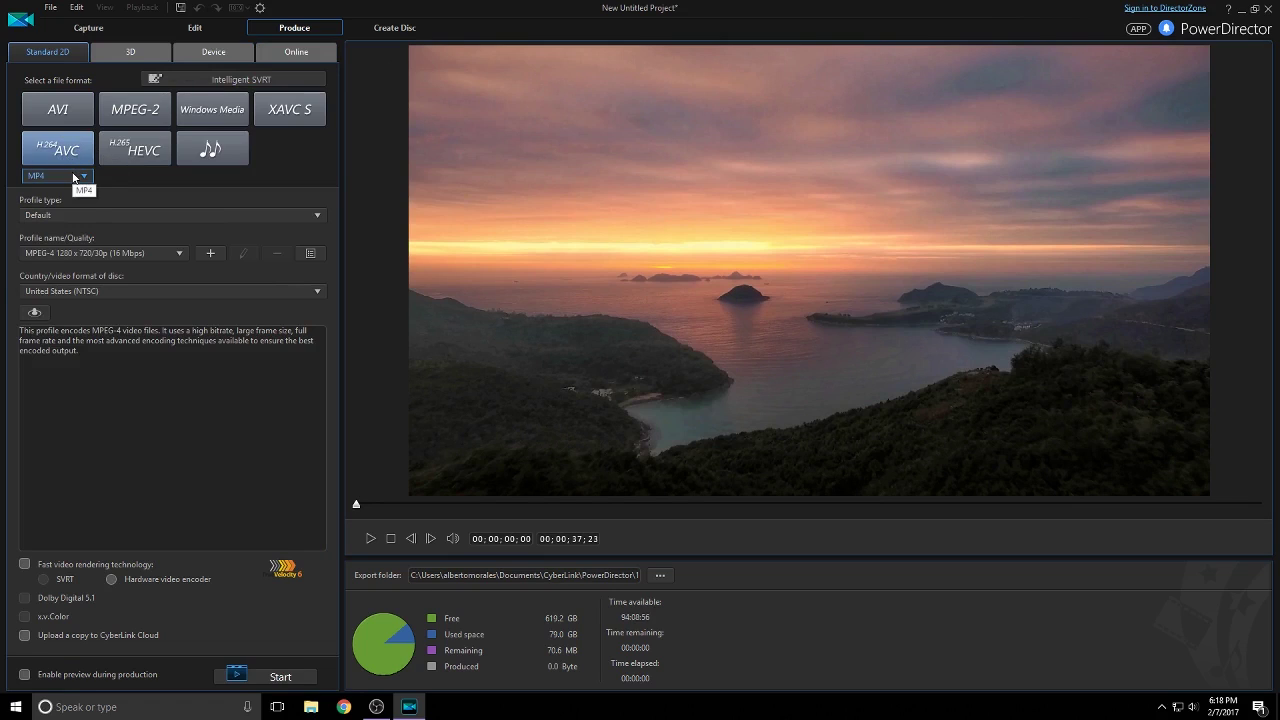
pyautogui.click(73, 177)
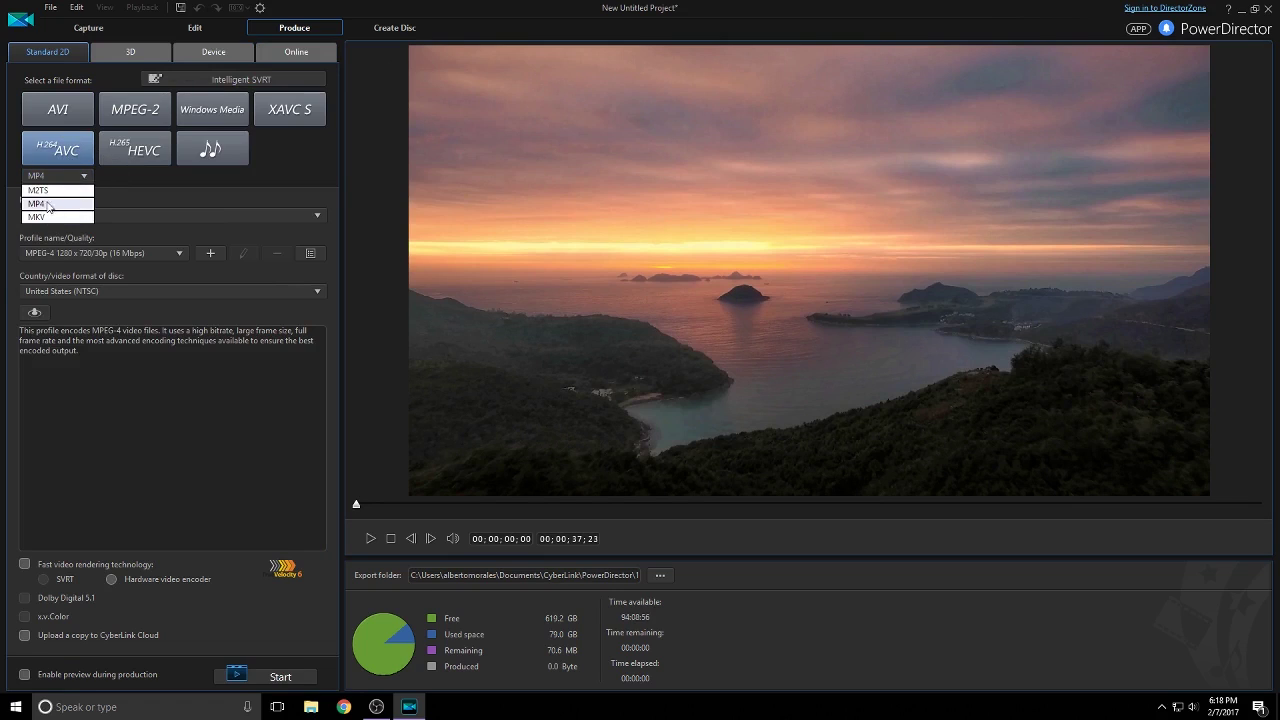
pyautogui.click(47, 205)
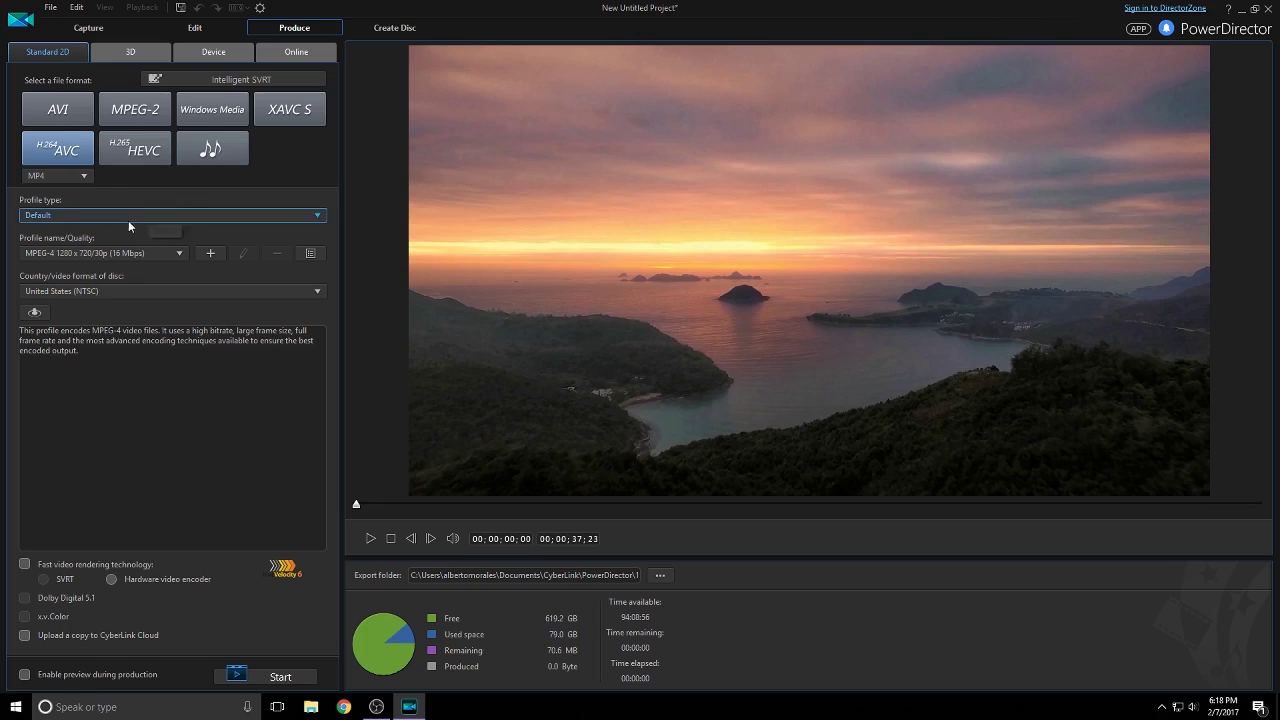
pyautogui.click(128, 222)
pyautogui.click(60, 230)
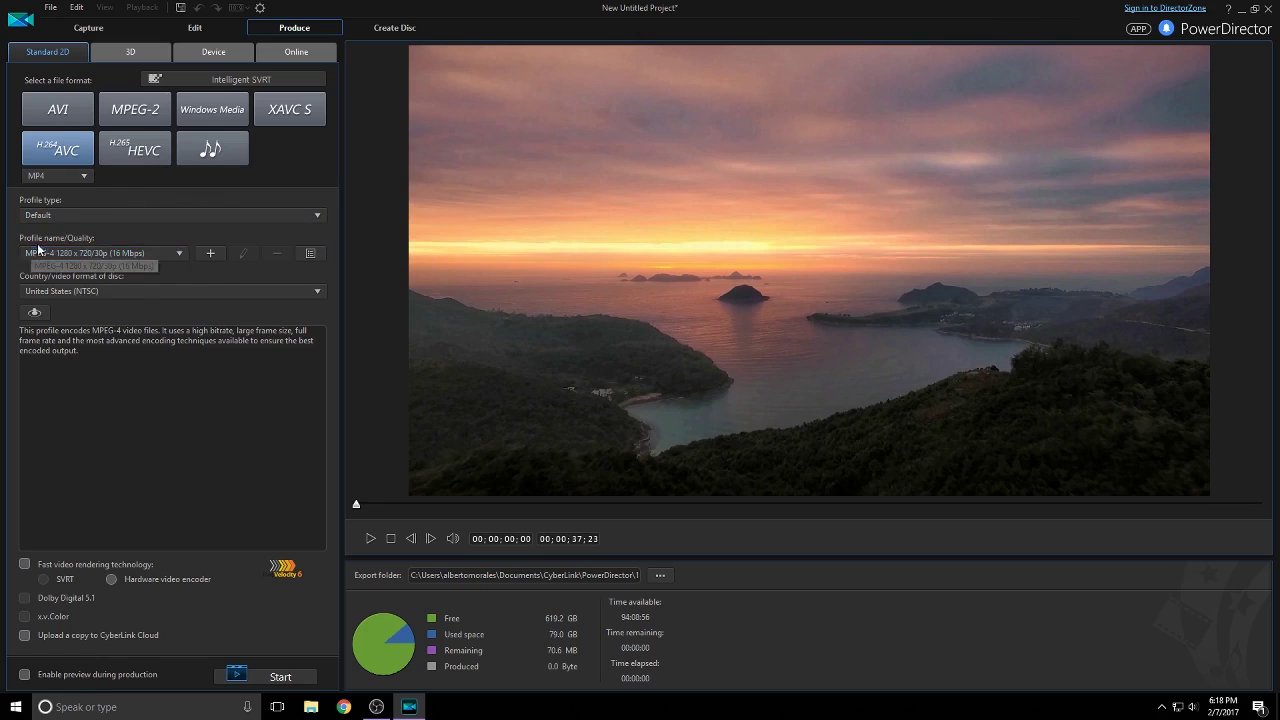
pyautogui.click(77, 250)
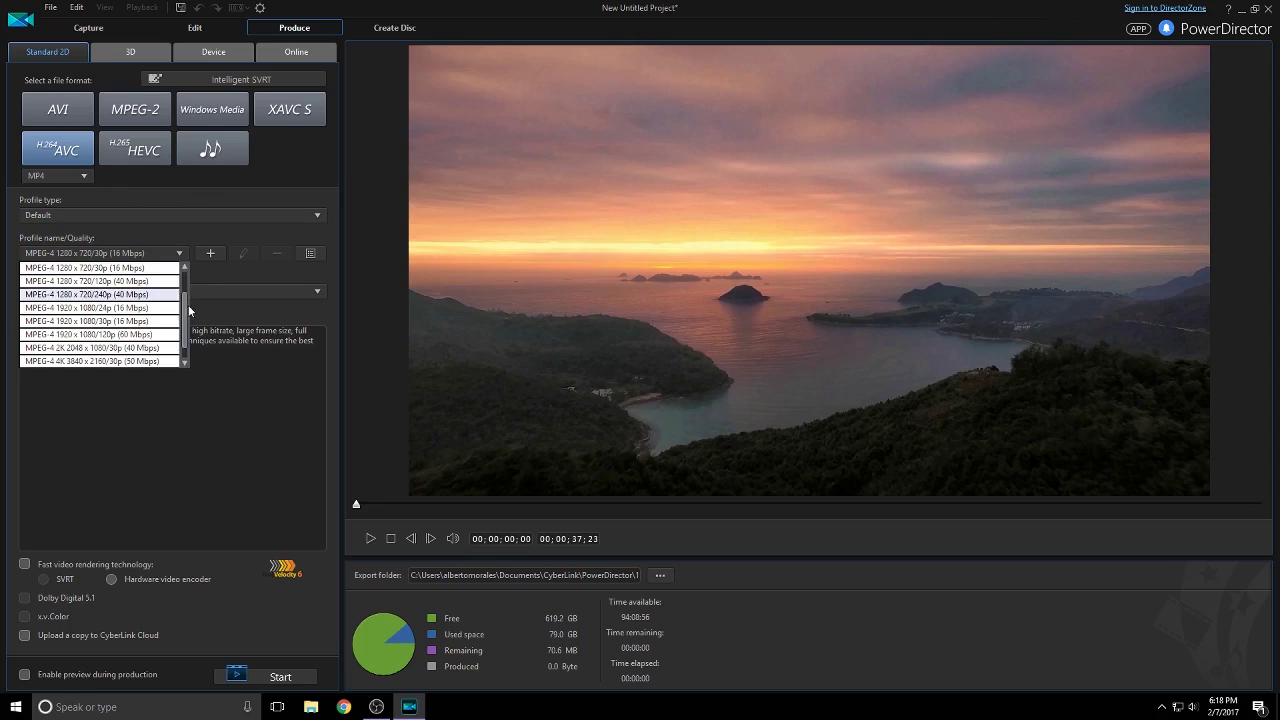
pyautogui.click(178, 253)
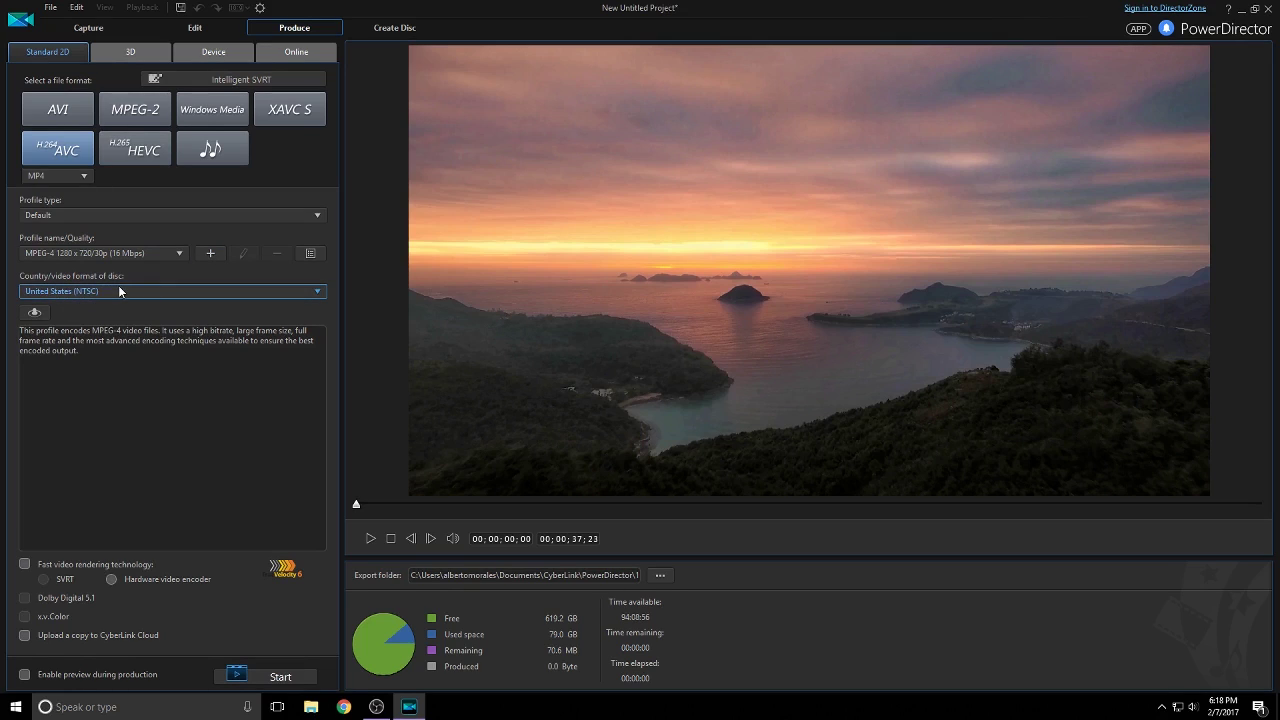
pyautogui.click(150, 290)
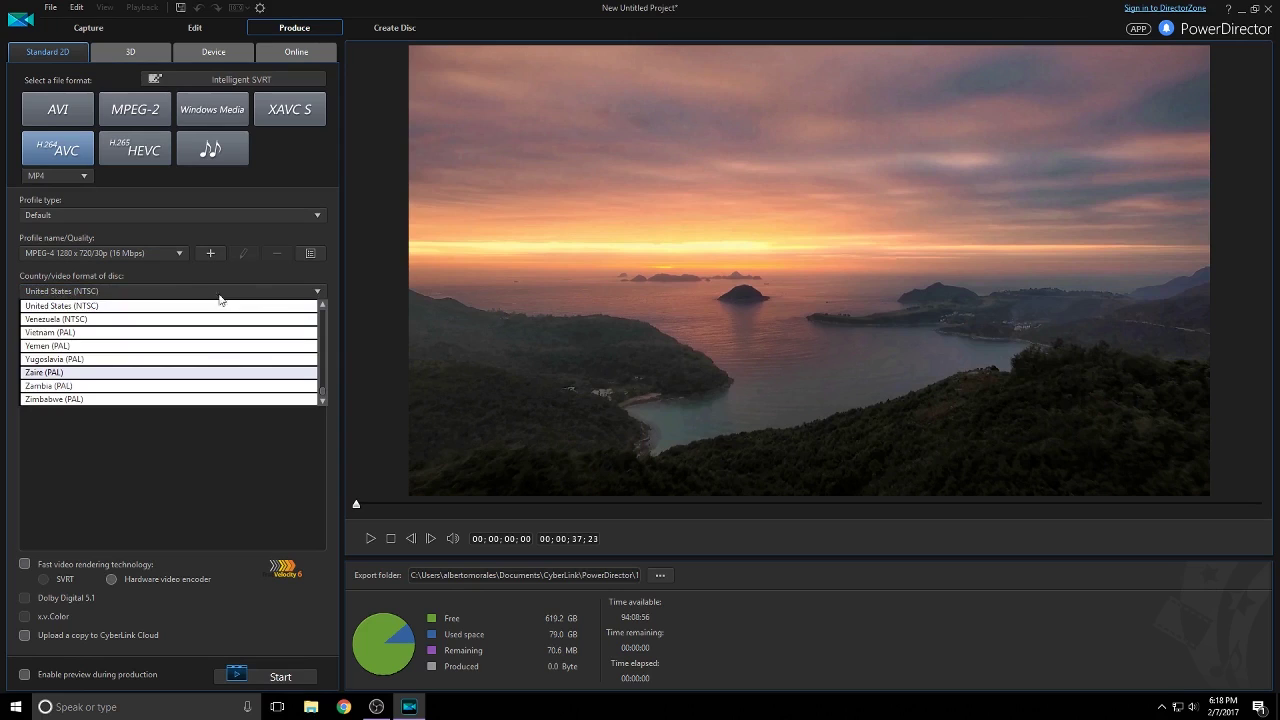
pyautogui.click(140, 272)
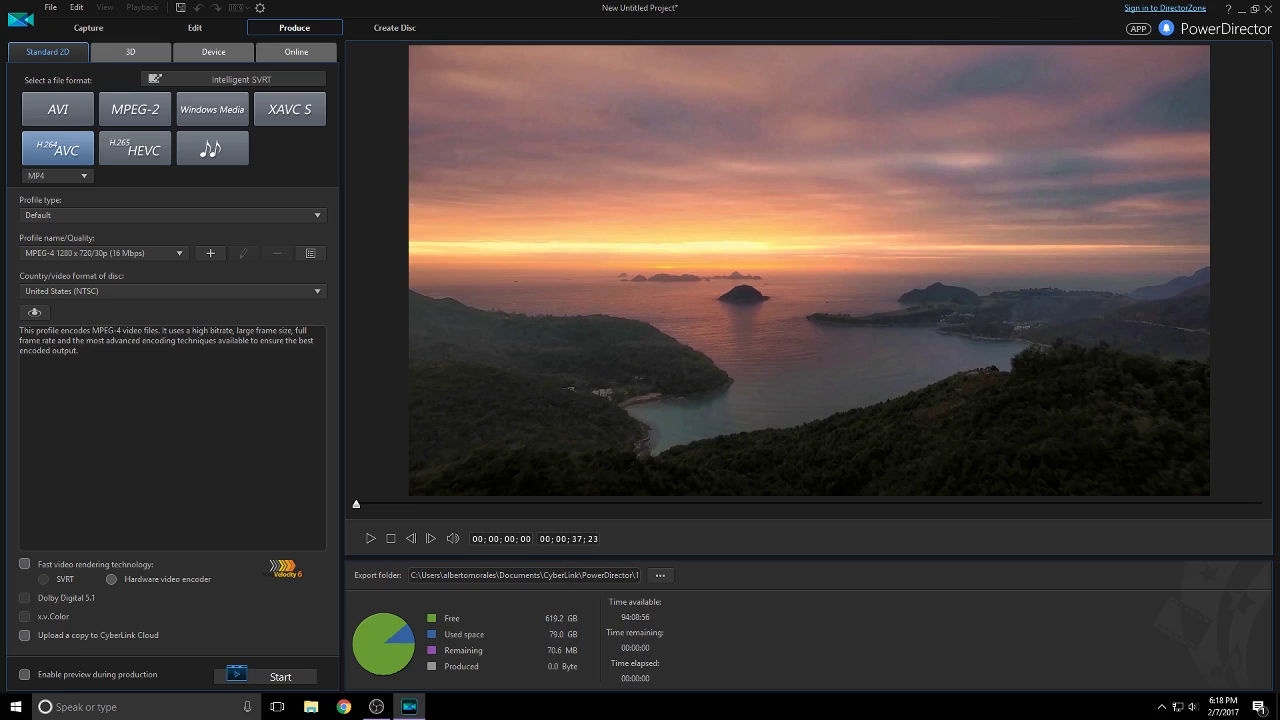
# - Save the output as Produce.mp4 on the Desktop and start rendering the movie
pyautogui.click(660, 575)
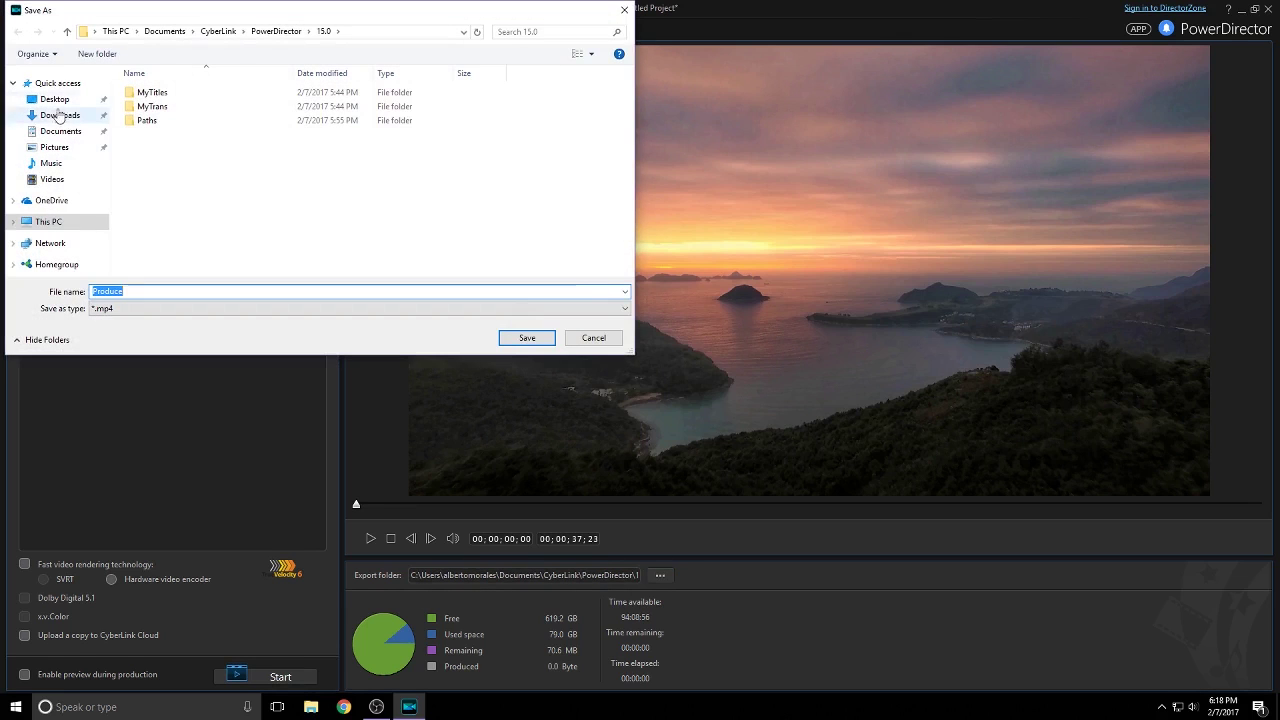
pyautogui.click(54, 99)
pyautogui.click(527, 338)
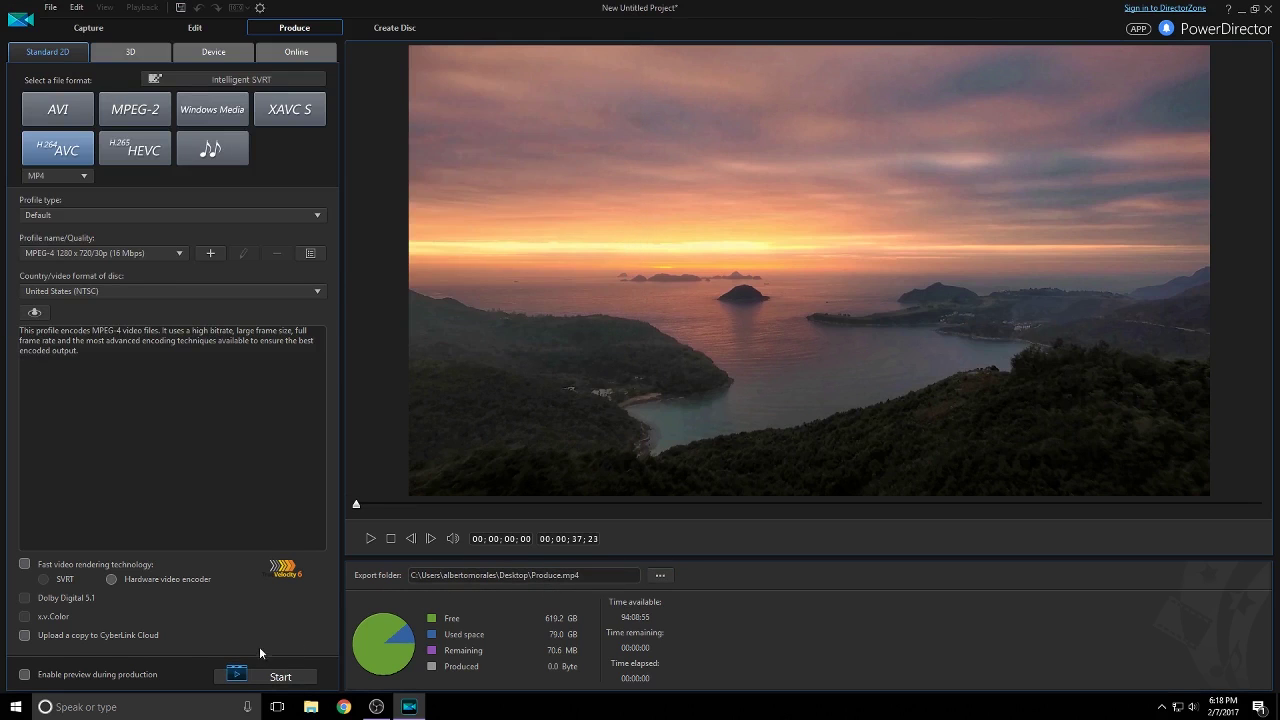
pyautogui.click(275, 677)
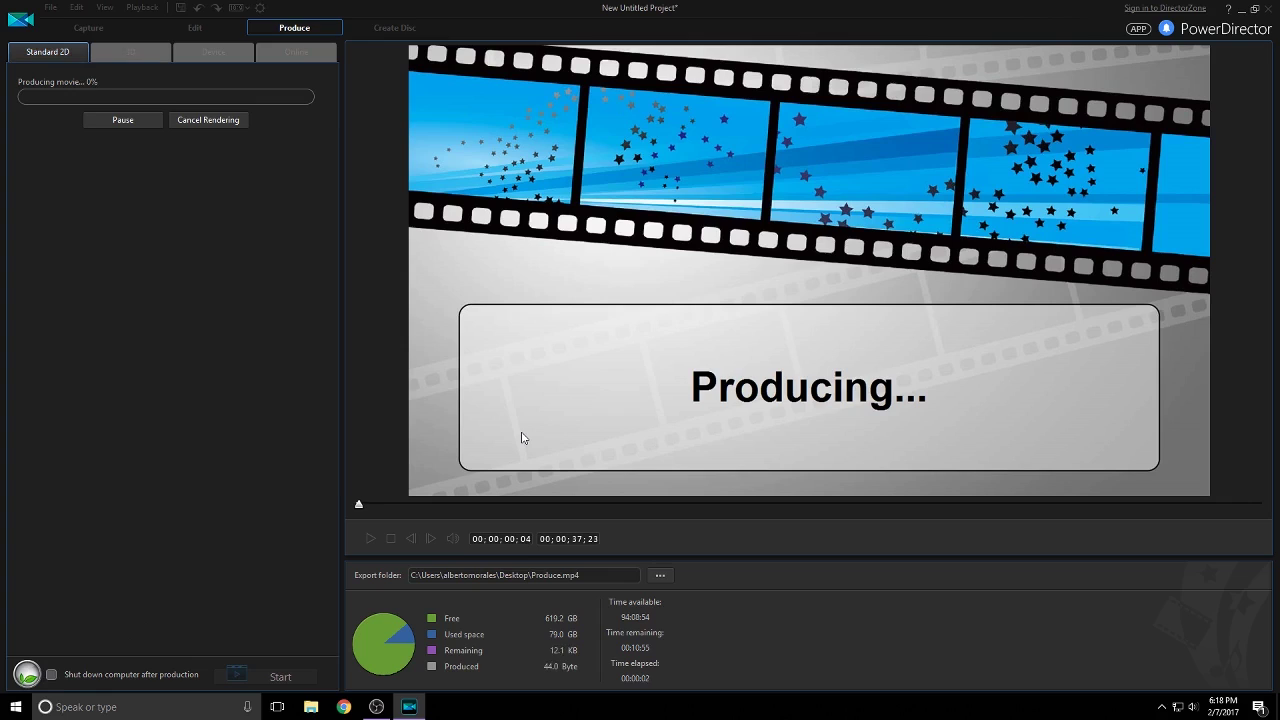